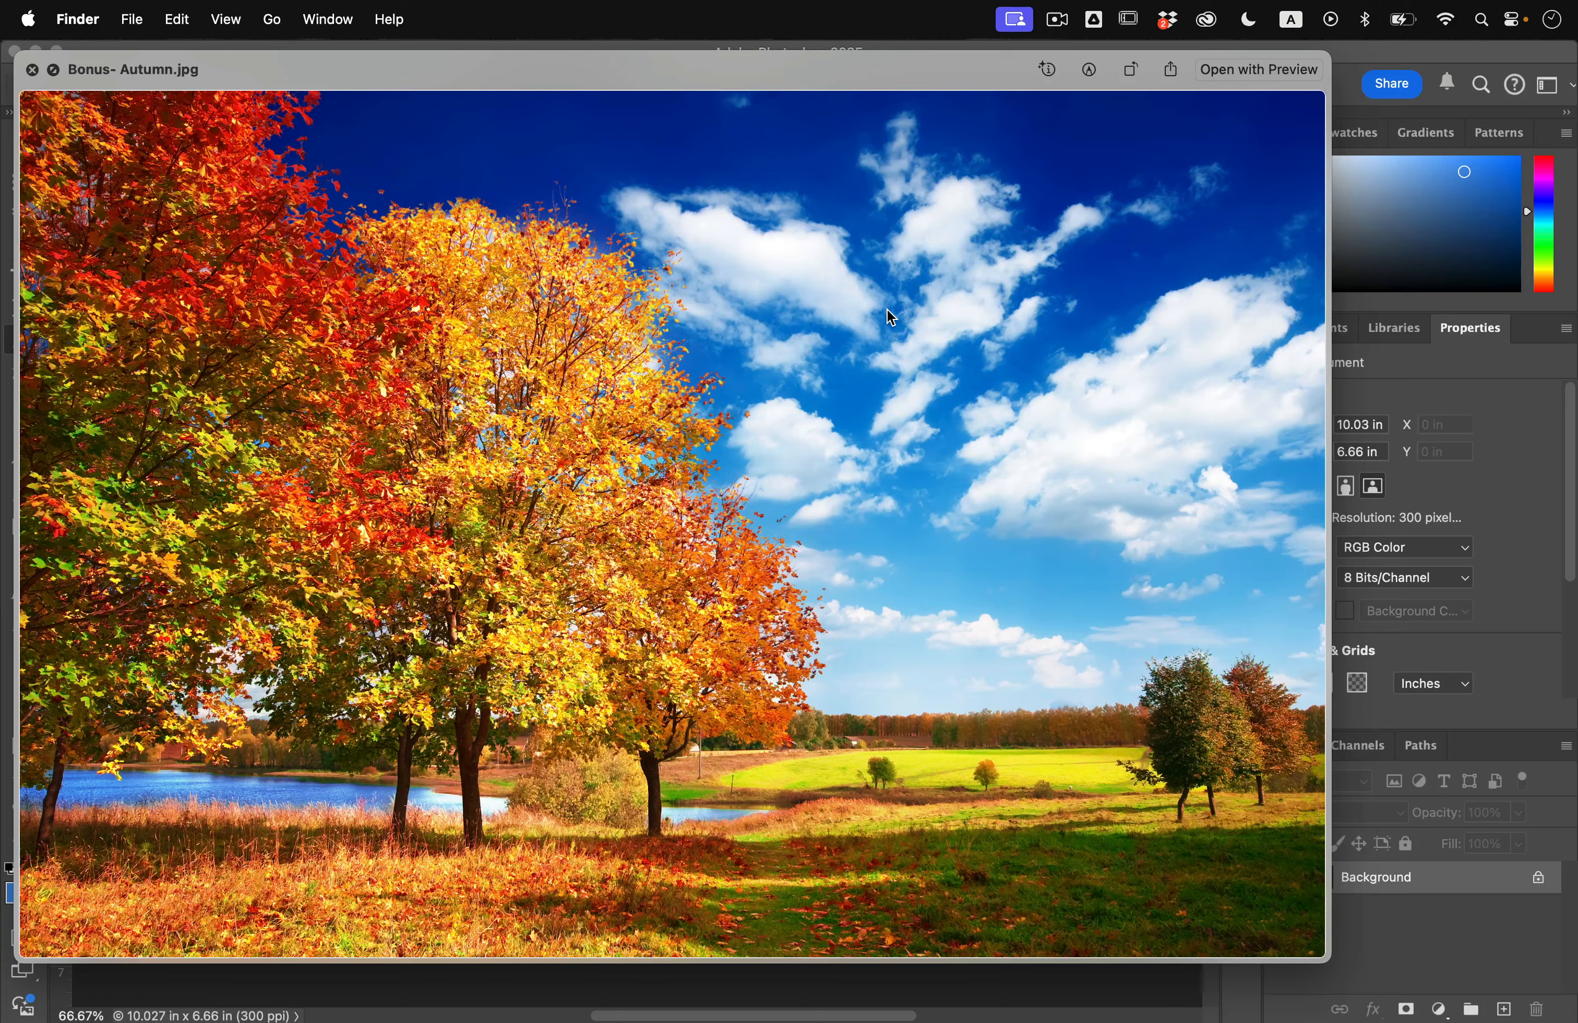
Close the image preview, switch to Photoshop and add a Black & White adjustment layer to the autumn photo.
{"action": "key", "text": "space"}
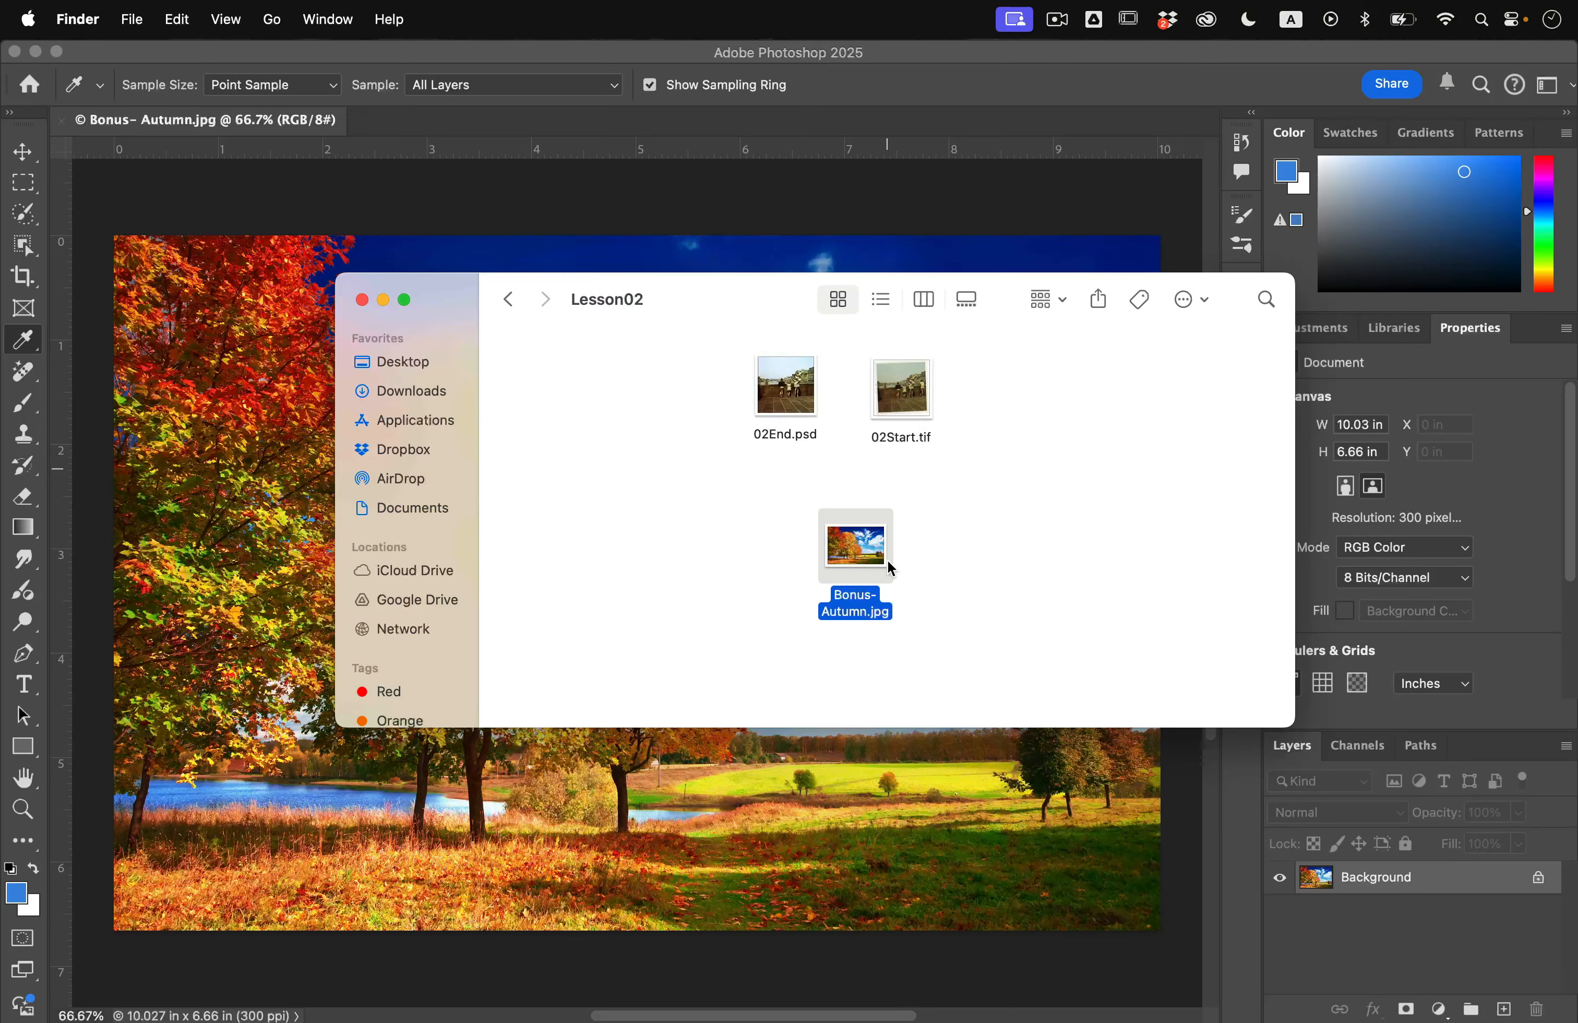
{"action": "left_click", "coordinate": [886, 183]}
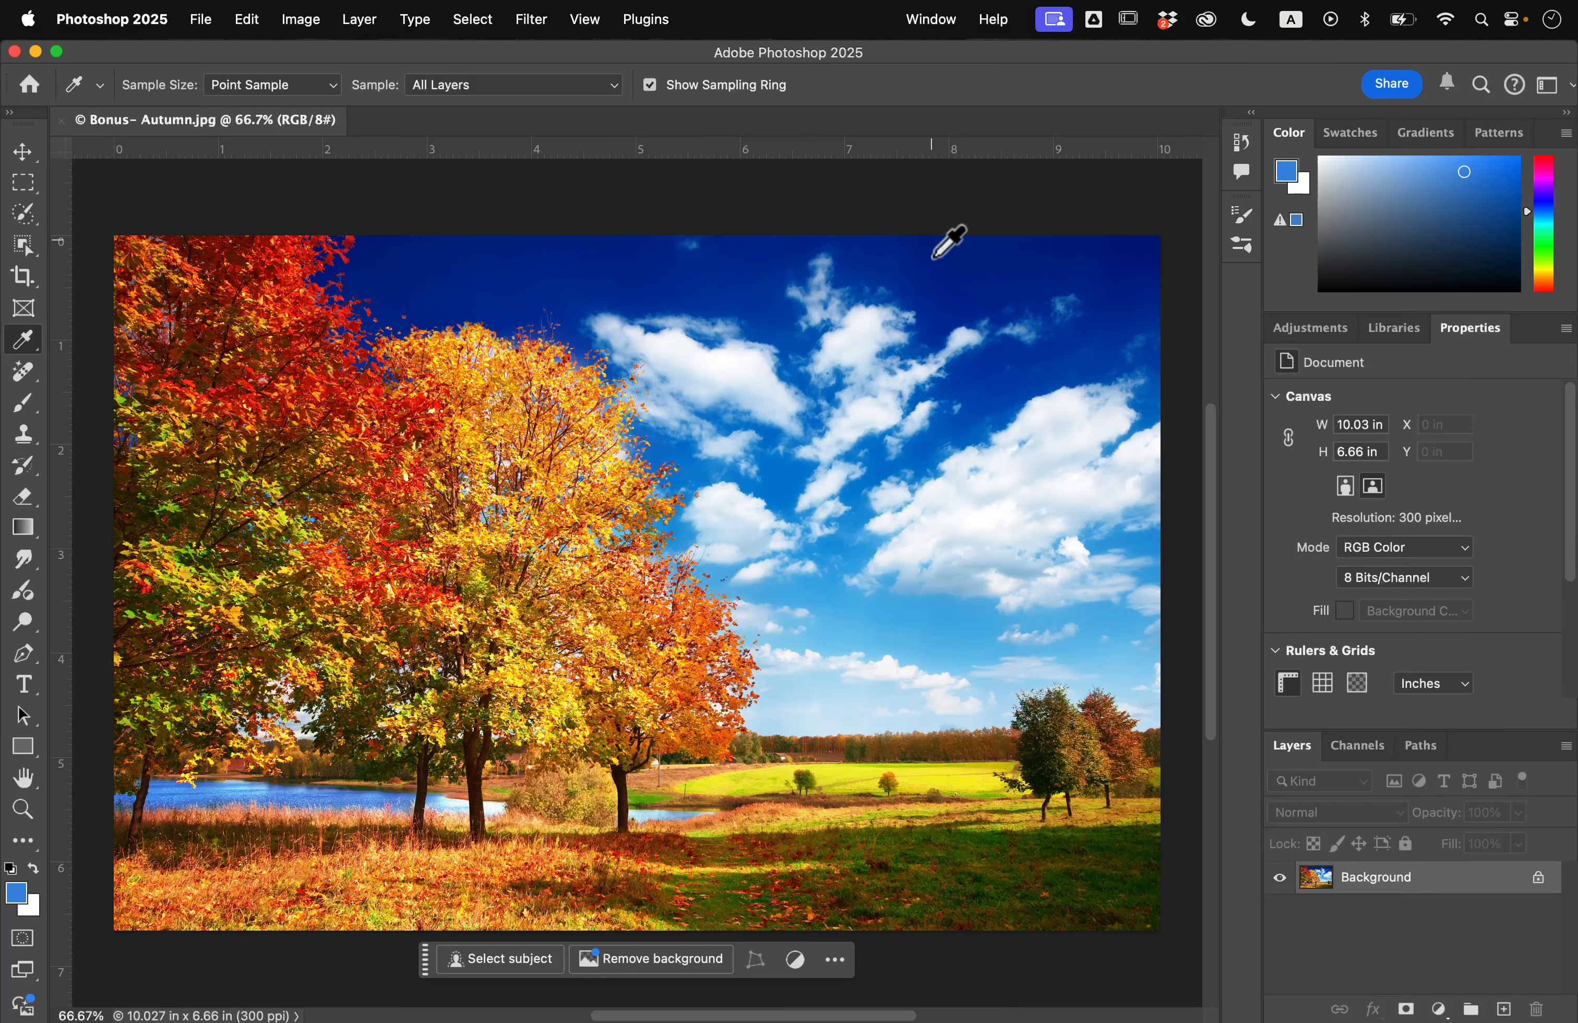
{"action": "left_click", "coordinate": [1318, 331]}
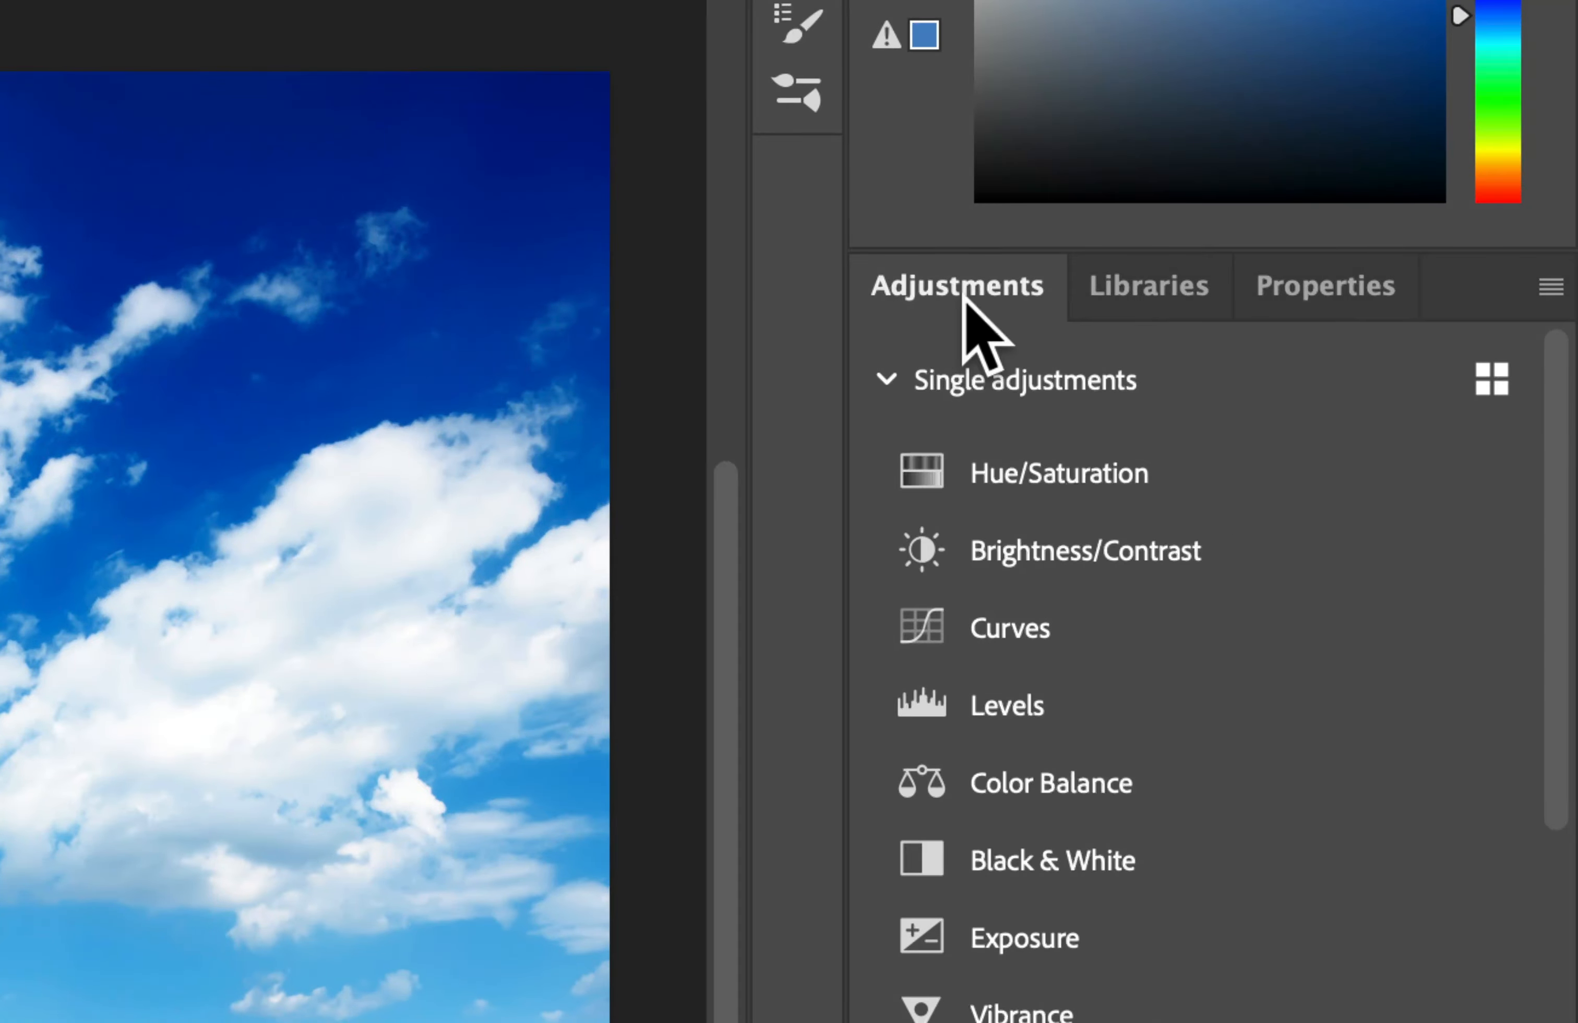
{"action": "mouse_move", "coordinate": [1267, 318]}
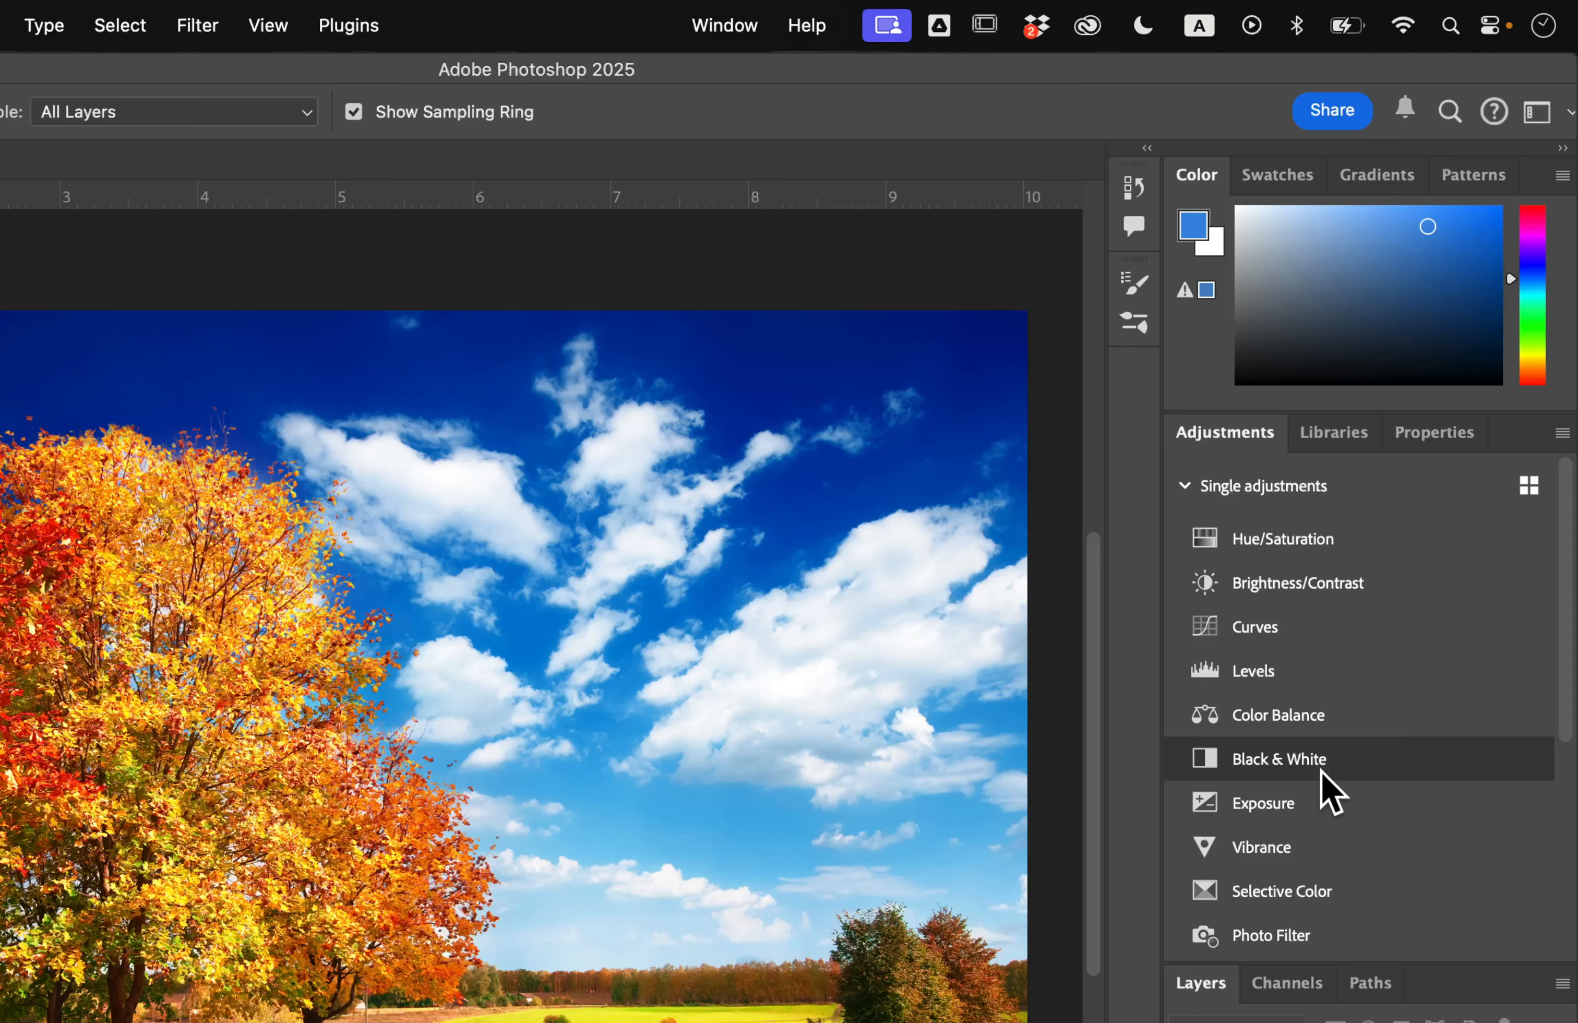
{"action": "left_click", "coordinate": [1321, 772]}
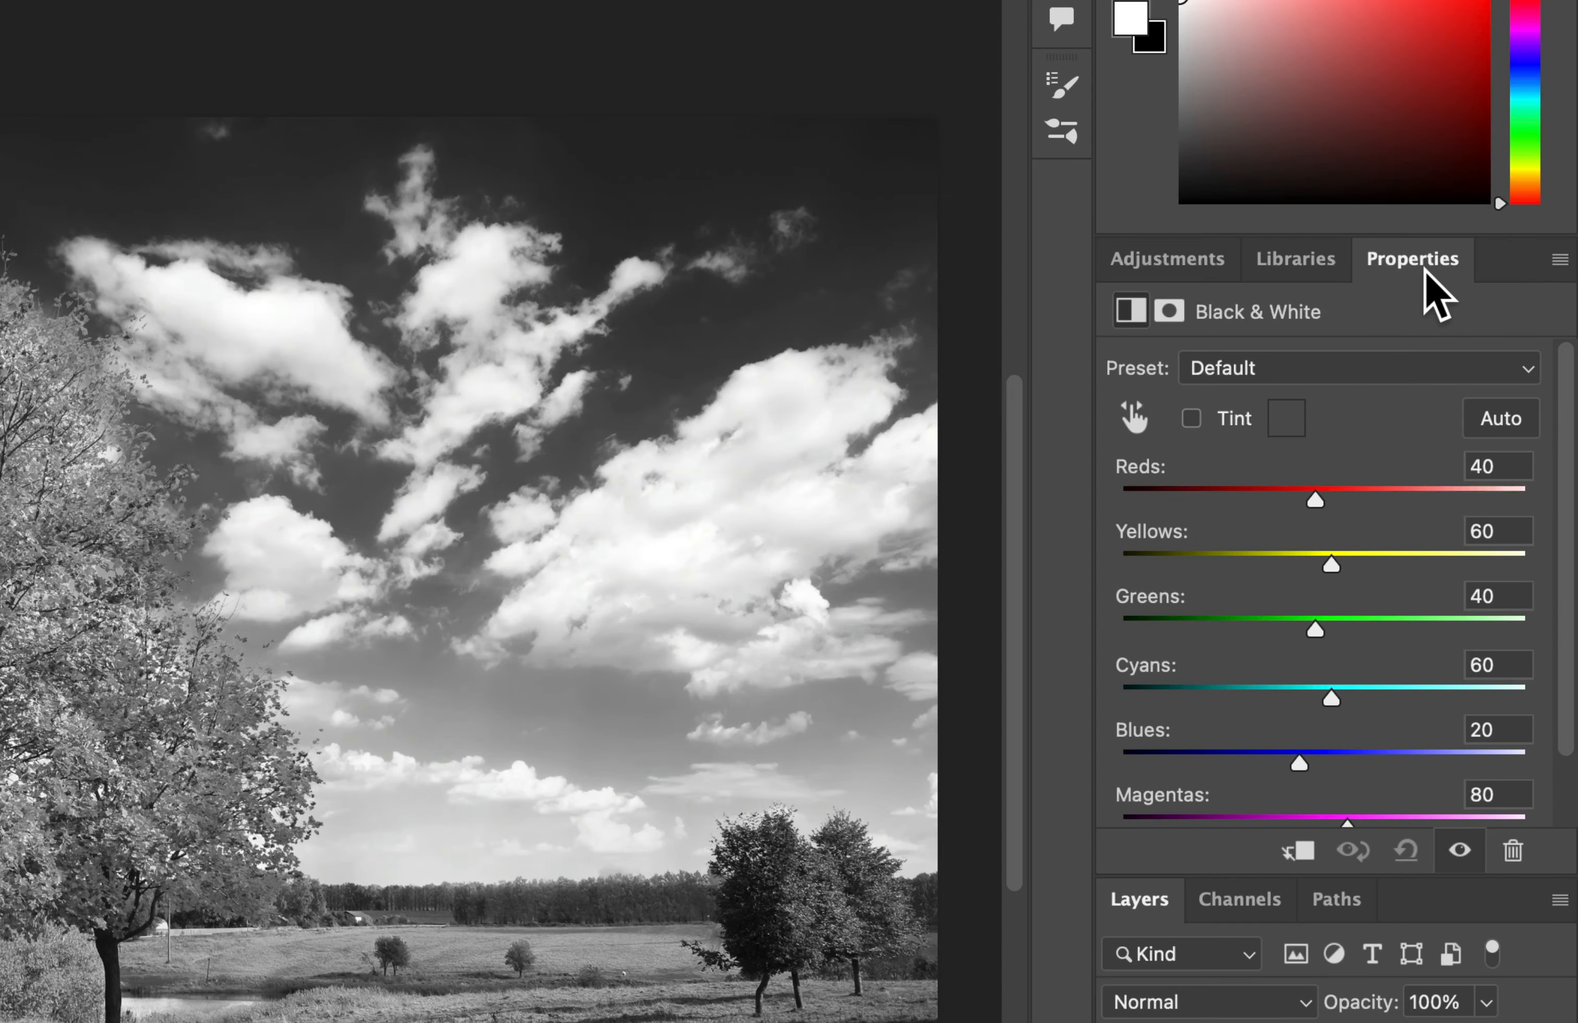
Float the Black & White properties over the canvas and set Reds to 48, Yellows to 95, Cyans to 15 and Magentas to 38.
{"action": "left_click_drag", "start_coordinate": [1425, 273], "coordinate": [461, 219]}
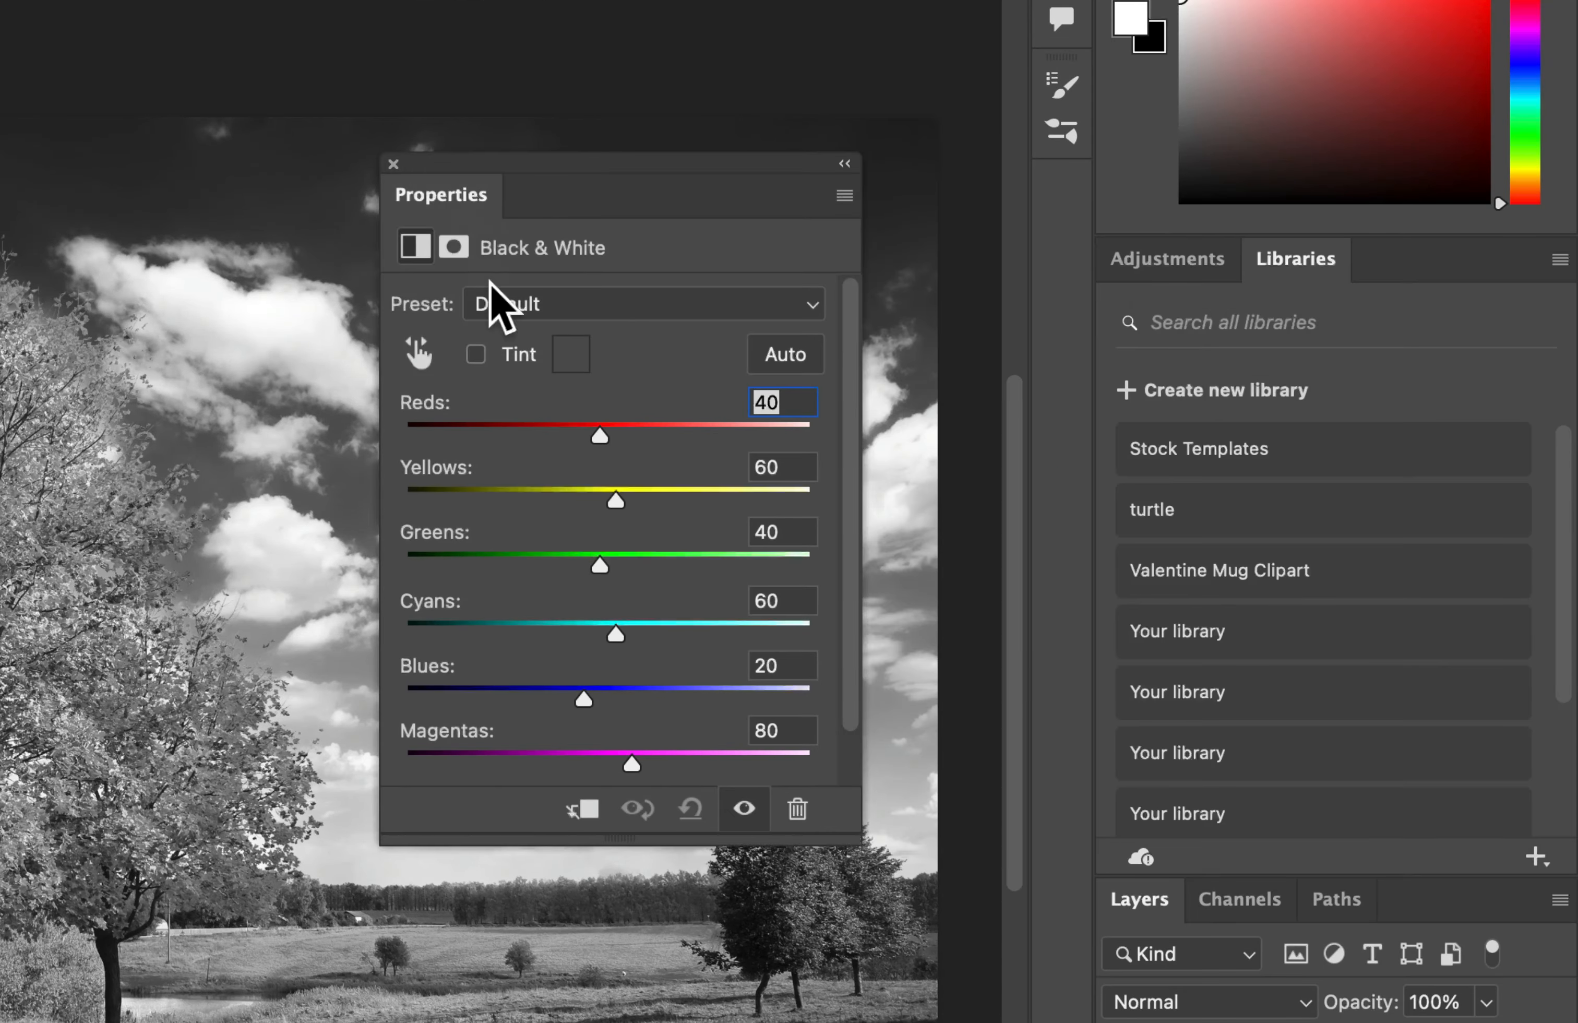
{"action": "left_click_drag", "start_coordinate": [633, 838], "coordinate": [639, 900]}
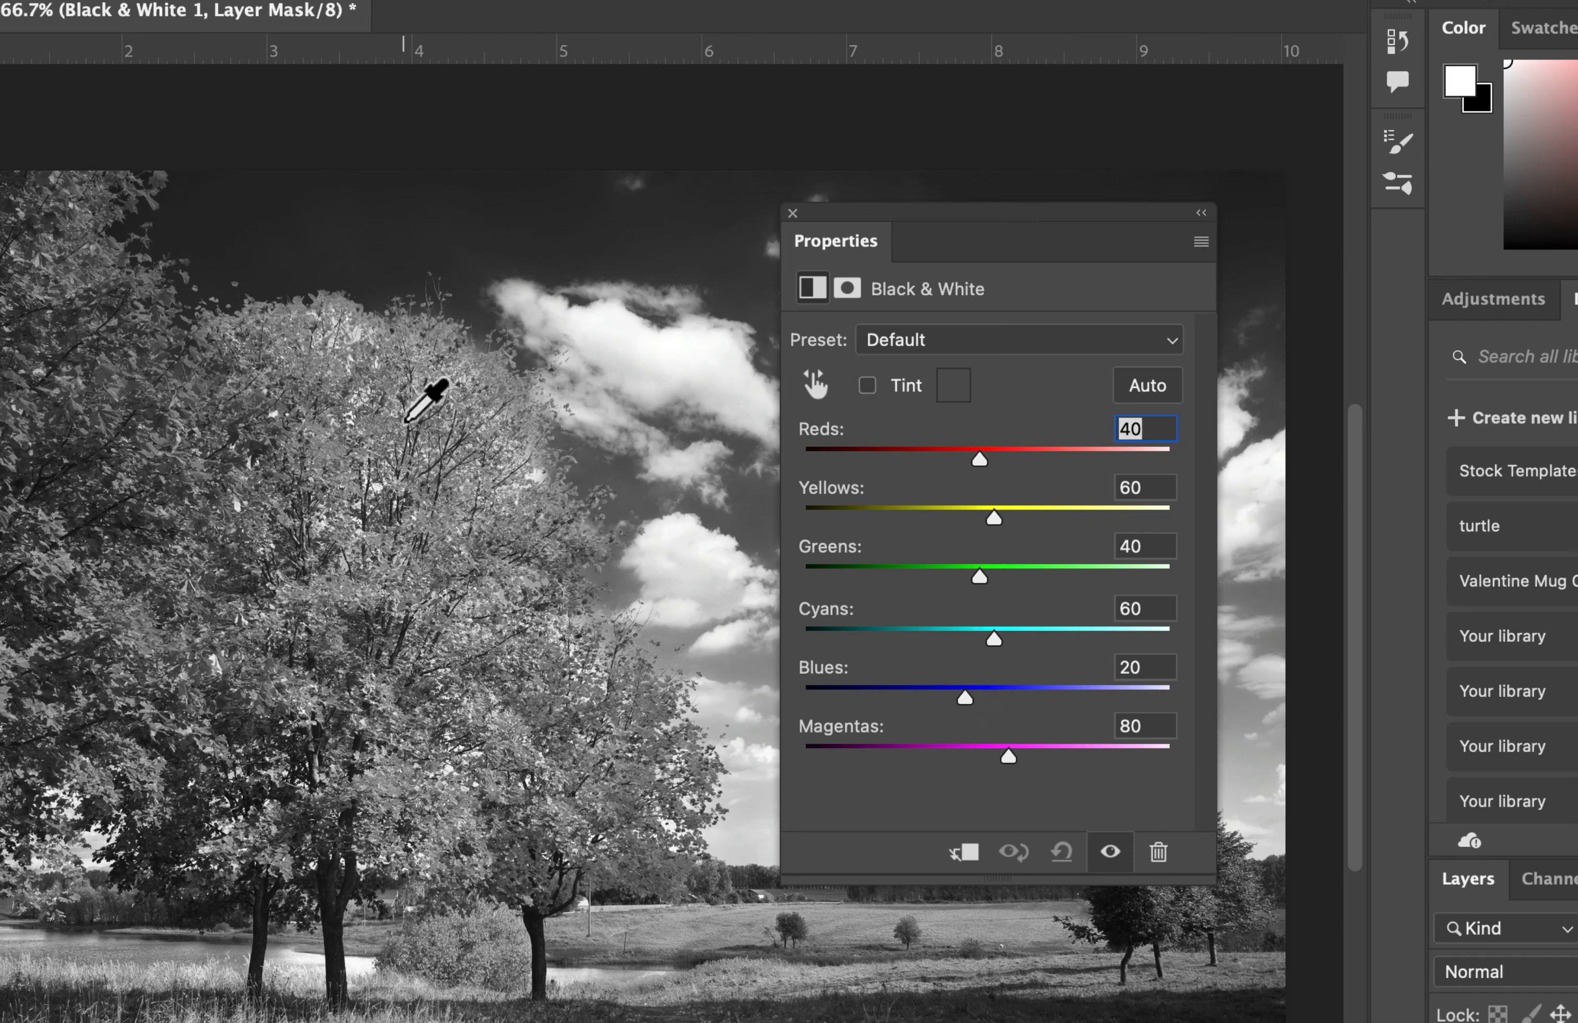
{"action": "left_click_drag", "start_coordinate": [978, 458], "coordinate": [947, 487]}
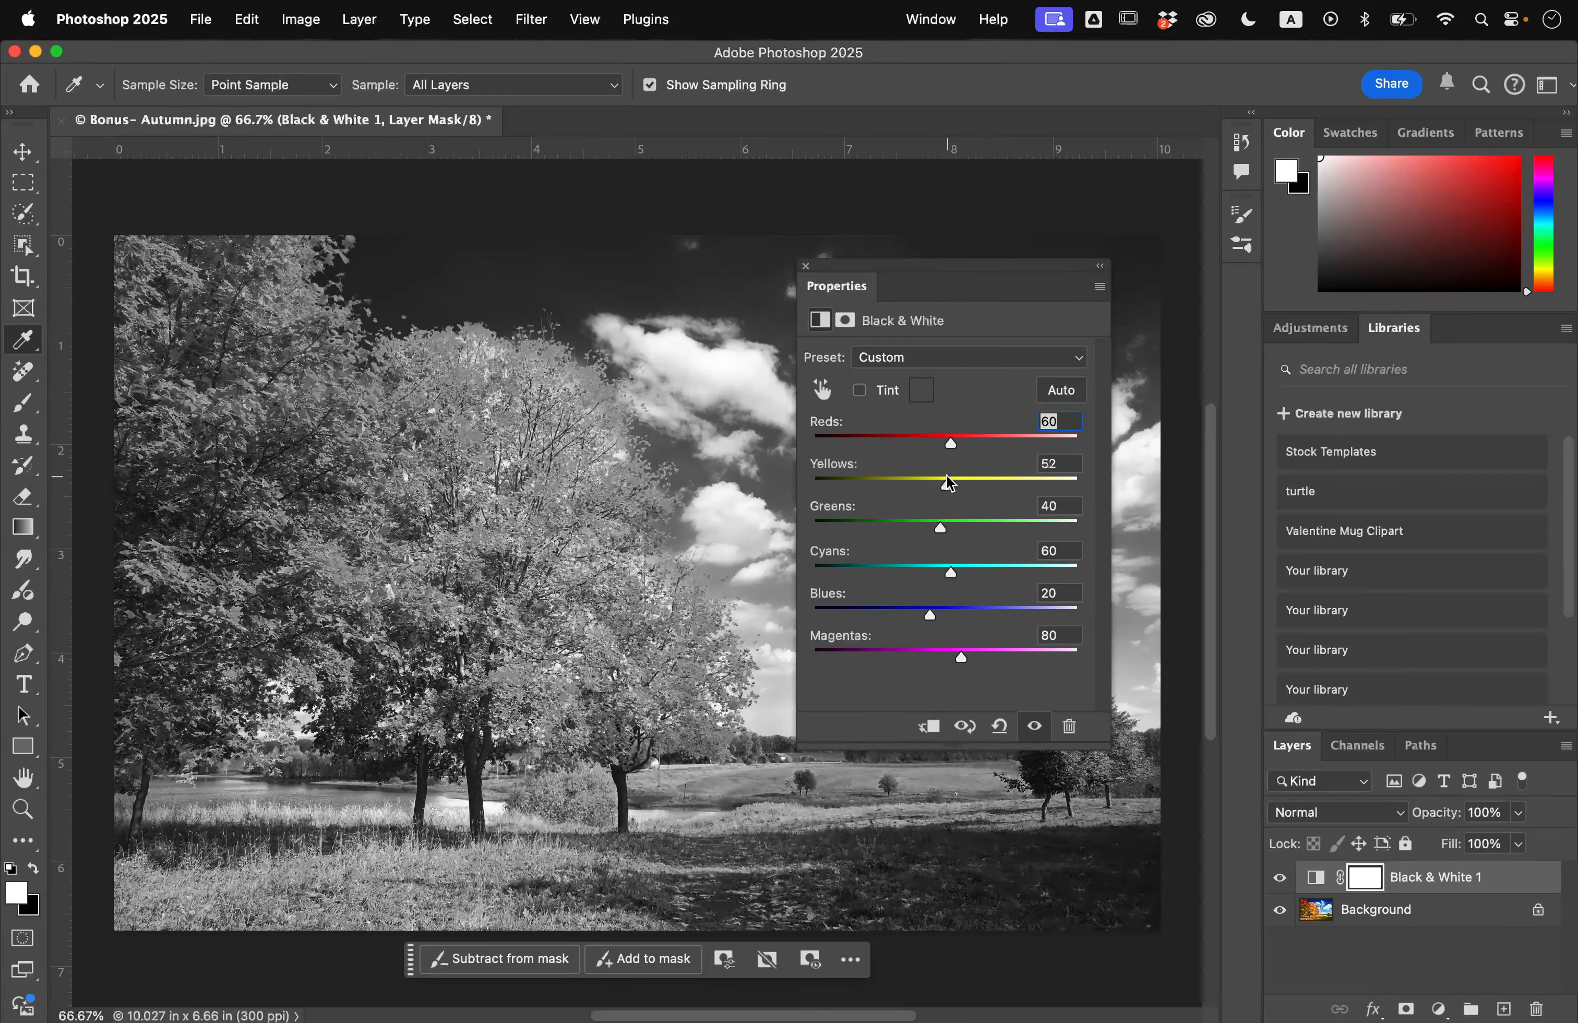
{"action": "left_click_drag", "start_coordinate": [970, 263], "coordinate": [1144, 273]}
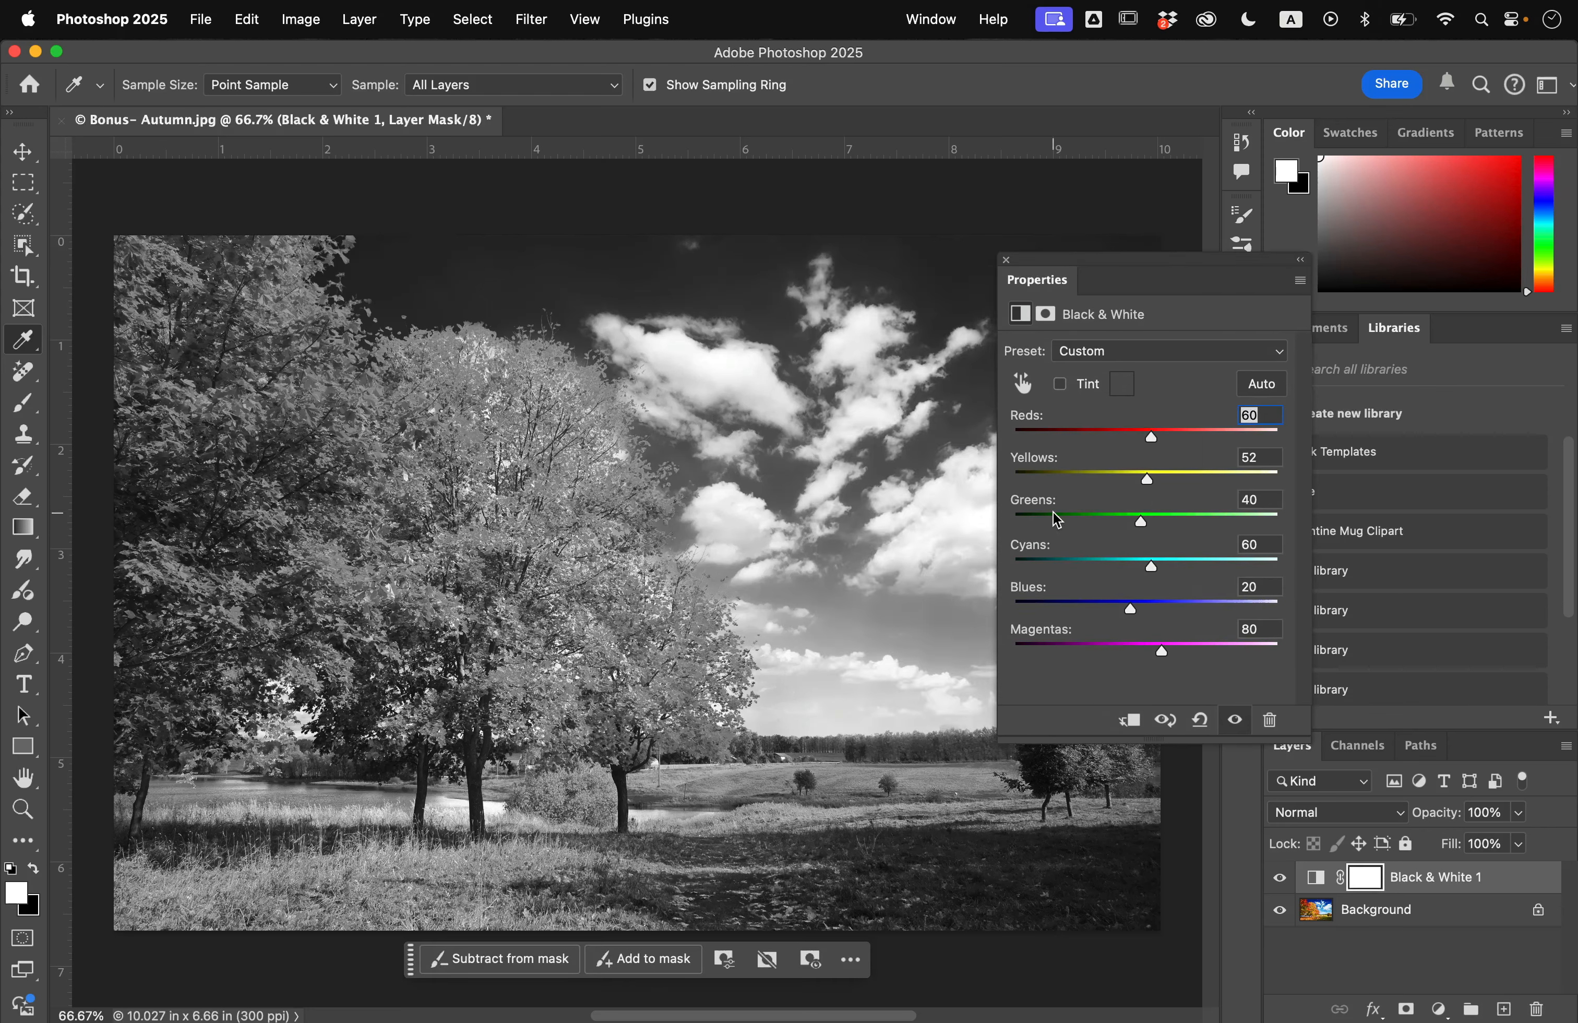
{"action": "mouse_move", "coordinate": [1153, 570]}
{"action": "left_mouse_down"}
{"action": "mouse_move", "coordinate": [1225, 569]}
{"action": "mouse_move", "coordinate": [1112, 570]}
{"action": "mouse_move", "coordinate": [1156, 570]}
{"action": "mouse_move", "coordinate": [1130, 570]}
{"action": "left_mouse_up"}
{"action": "left_click_drag", "start_coordinate": [1212, 651], "coordinate": [1161, 646]}
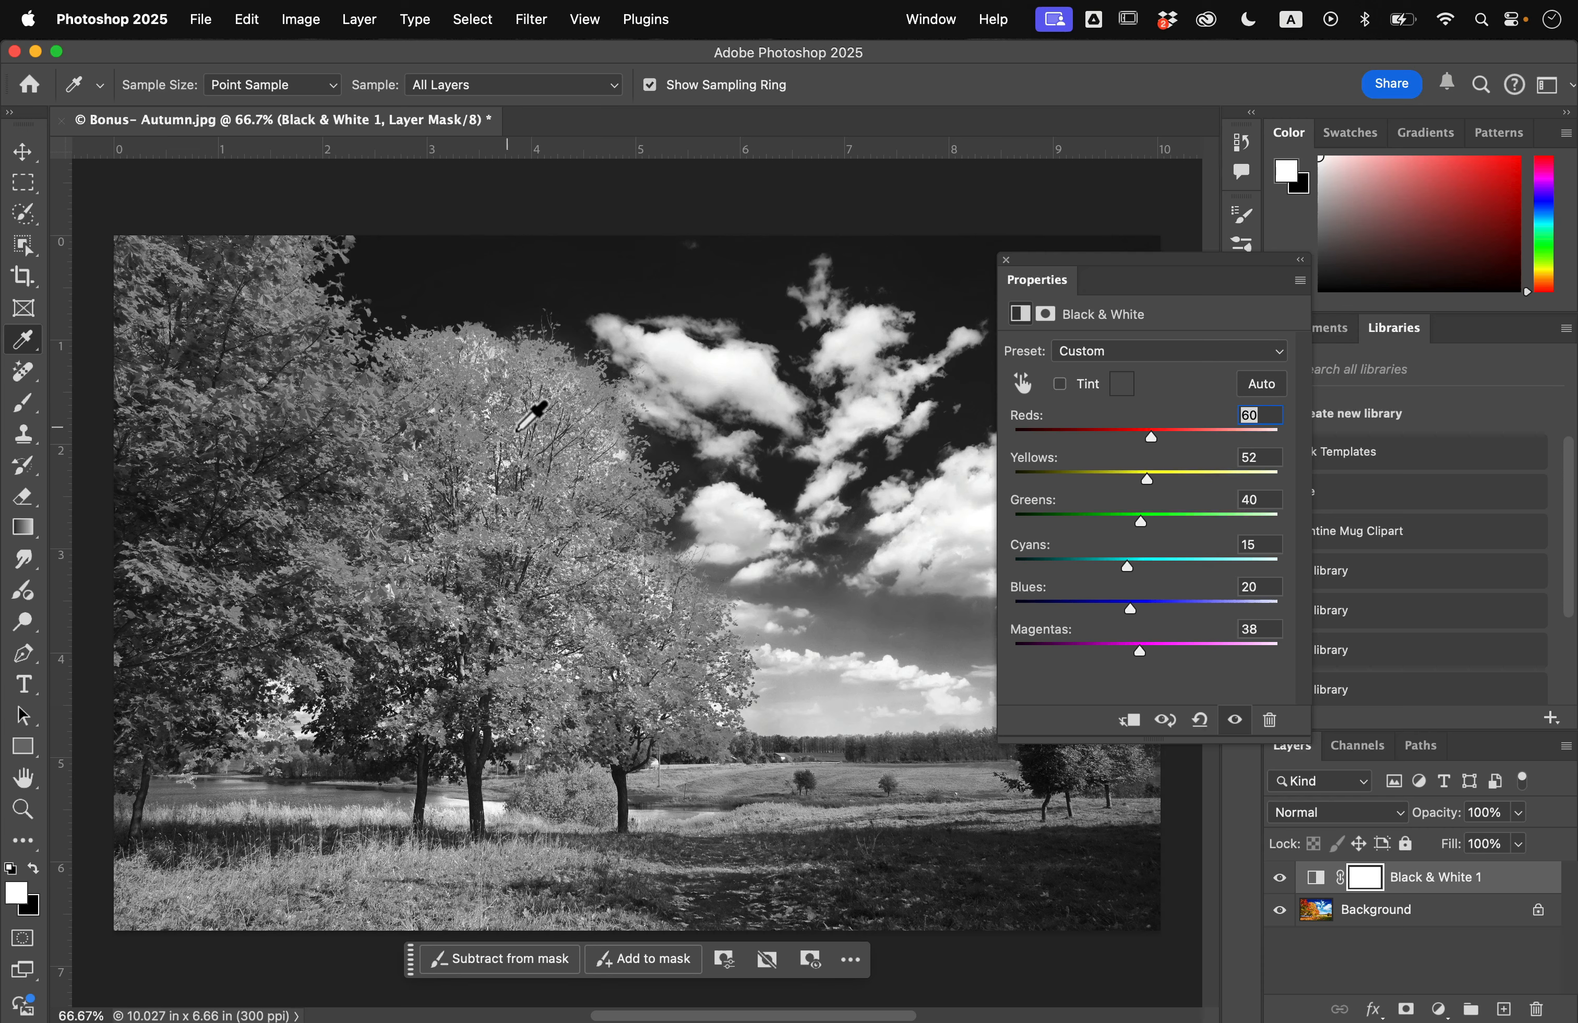
{"action": "mouse_move", "coordinate": [1149, 482]}
{"action": "left_mouse_down"}
{"action": "mouse_move", "coordinate": [1174, 484]}
{"action": "mouse_move", "coordinate": [1159, 440]}
{"action": "mouse_move", "coordinate": [1147, 443]}
{"action": "mouse_move", "coordinate": [1174, 485]}
{"action": "left_mouse_up"}
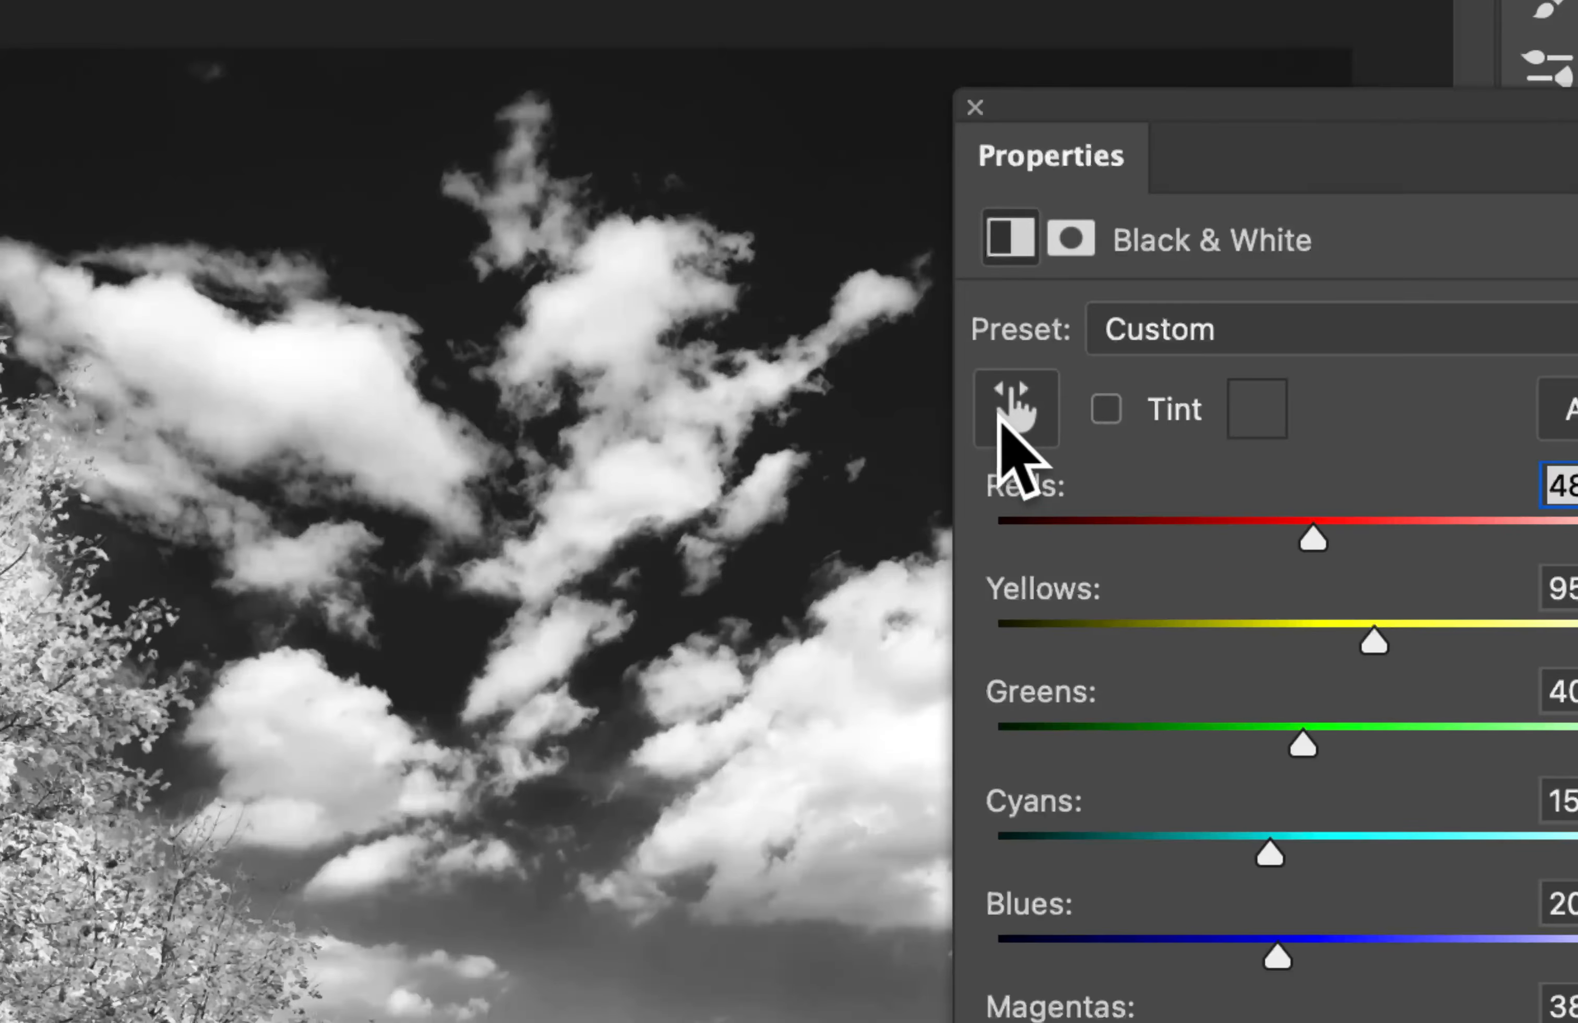
With the on-image adjustment tool, darken the sky to Blues 9 and the red foliage to Reds 1, and brighten the field to Yellows 122.
{"action": "left_click", "coordinate": [1020, 417]}
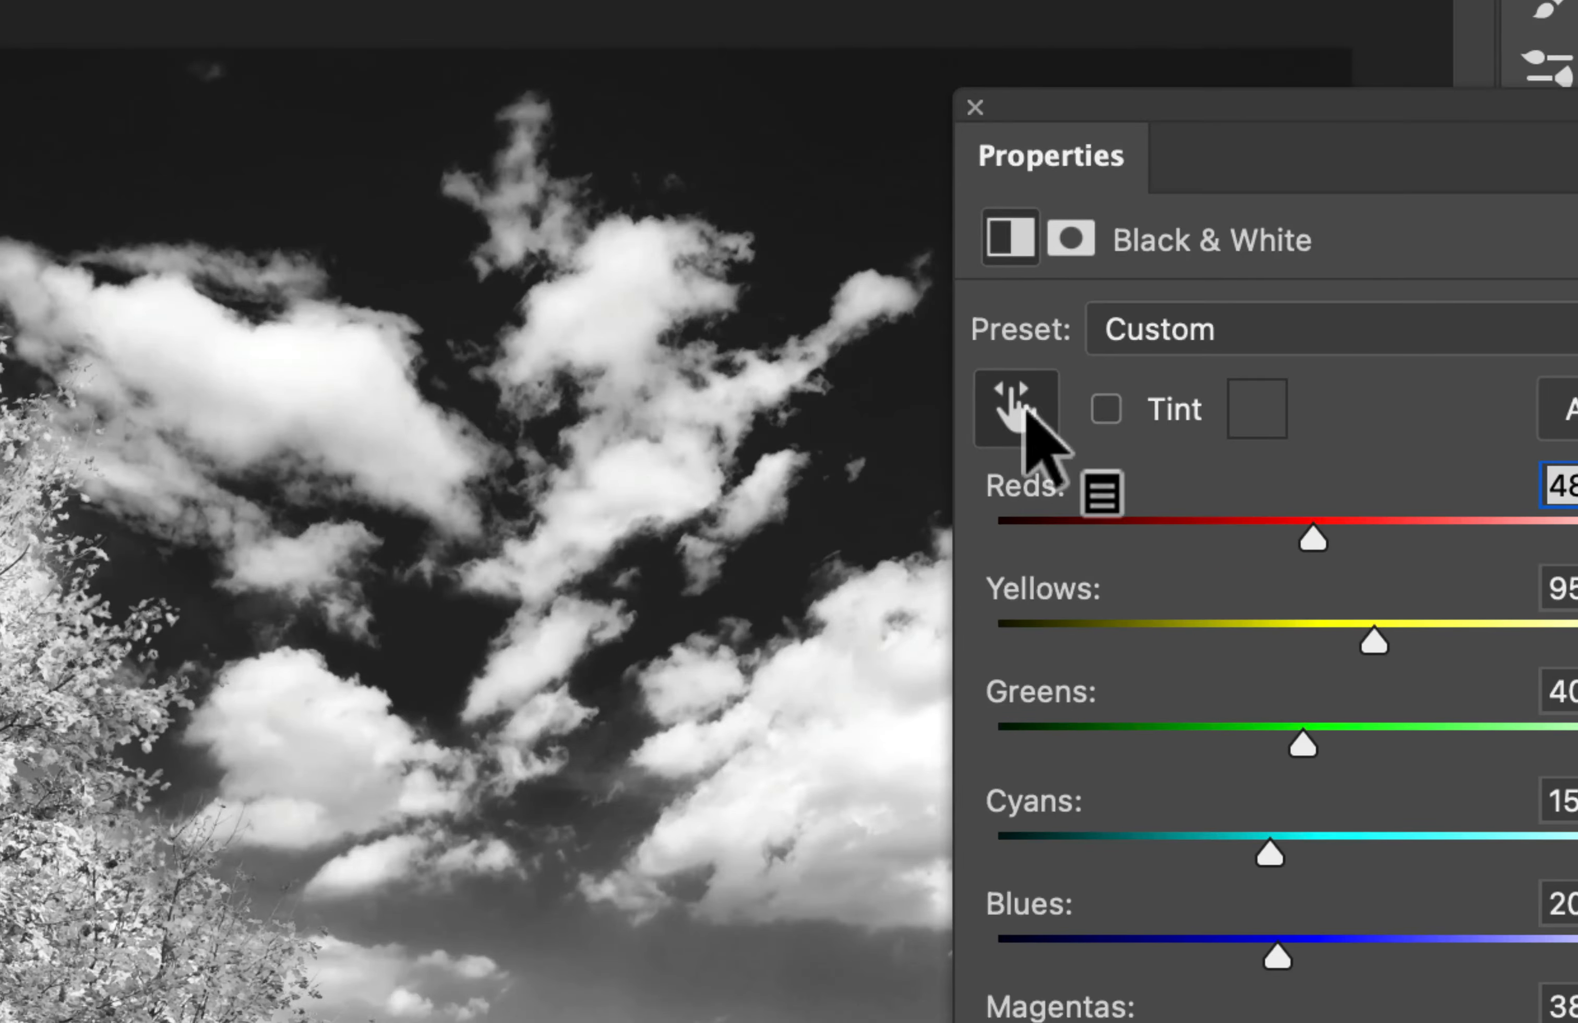
{"action": "left_click_drag", "start_coordinate": [680, 266], "coordinate": [658, 308]}
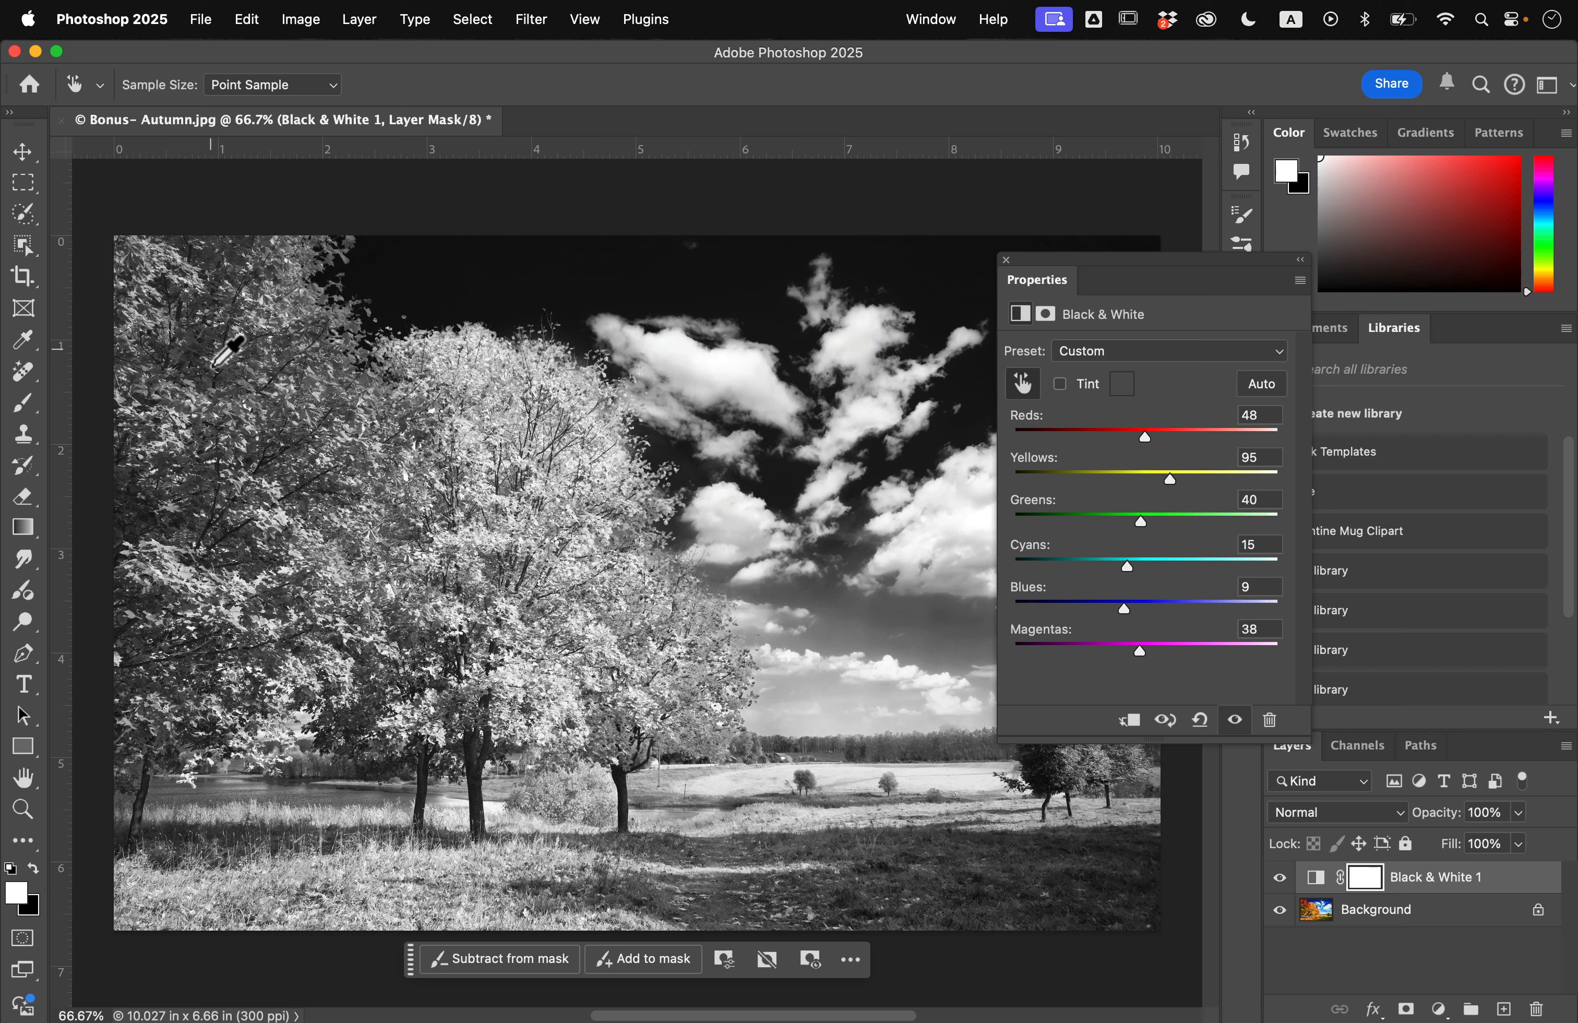
{"action": "left_click_drag", "start_coordinate": [228, 351], "coordinate": [164, 370]}
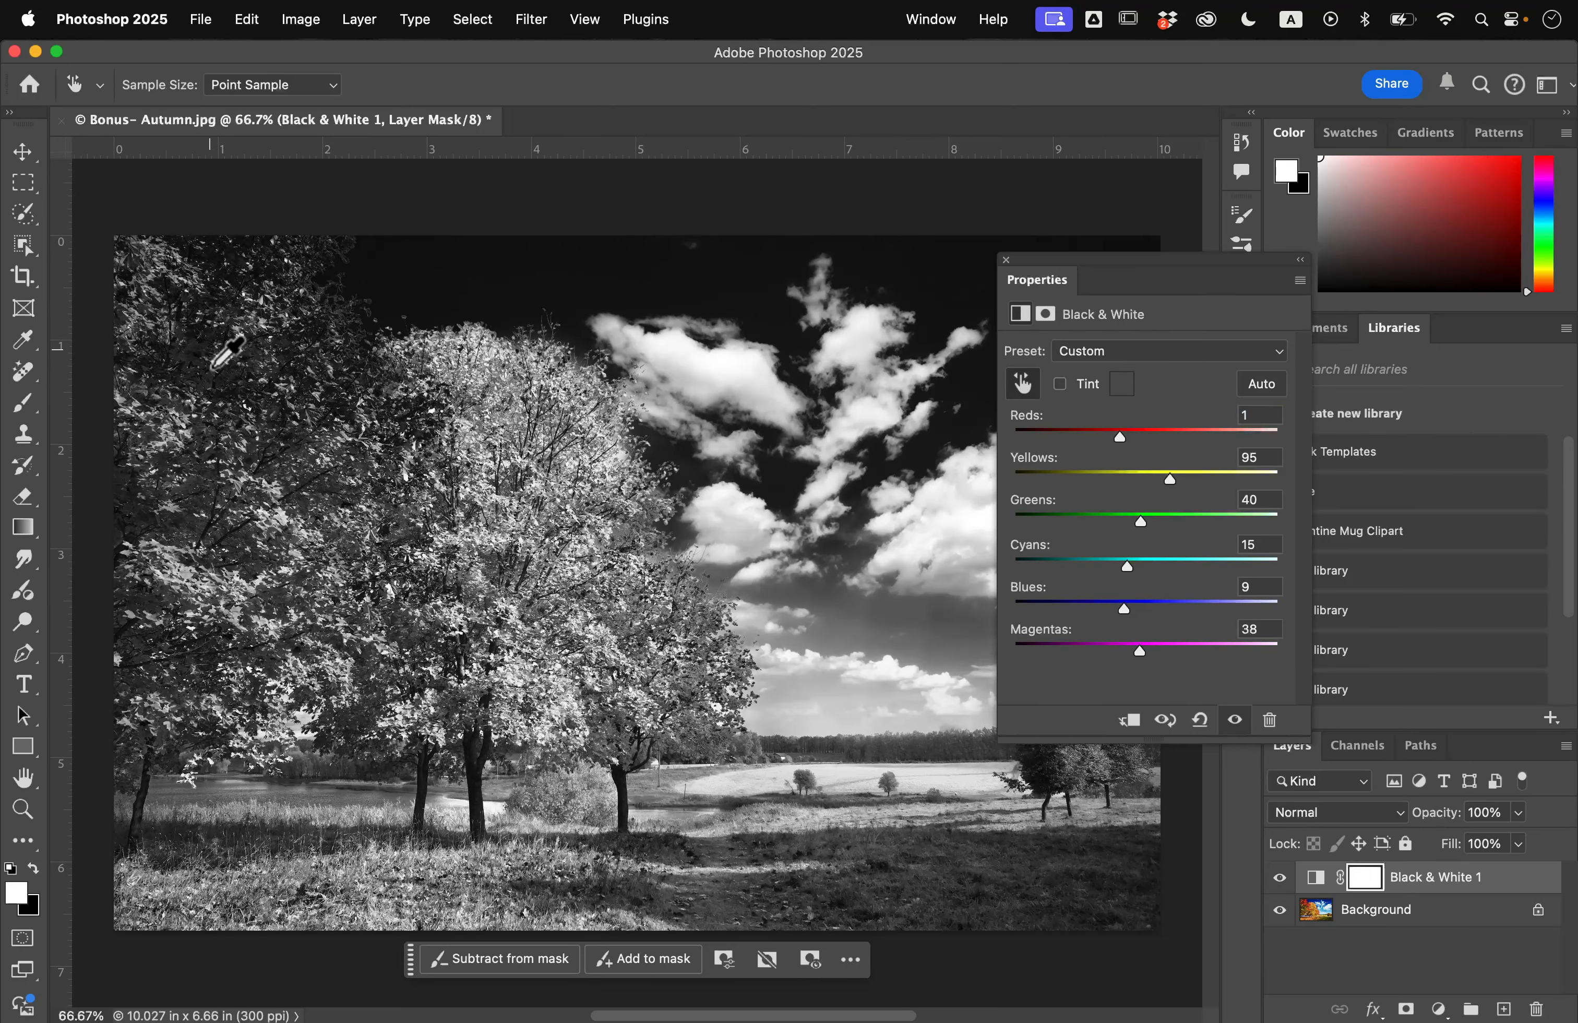
{"action": "left_click_drag", "start_coordinate": [845, 790], "coordinate": [878, 787]}
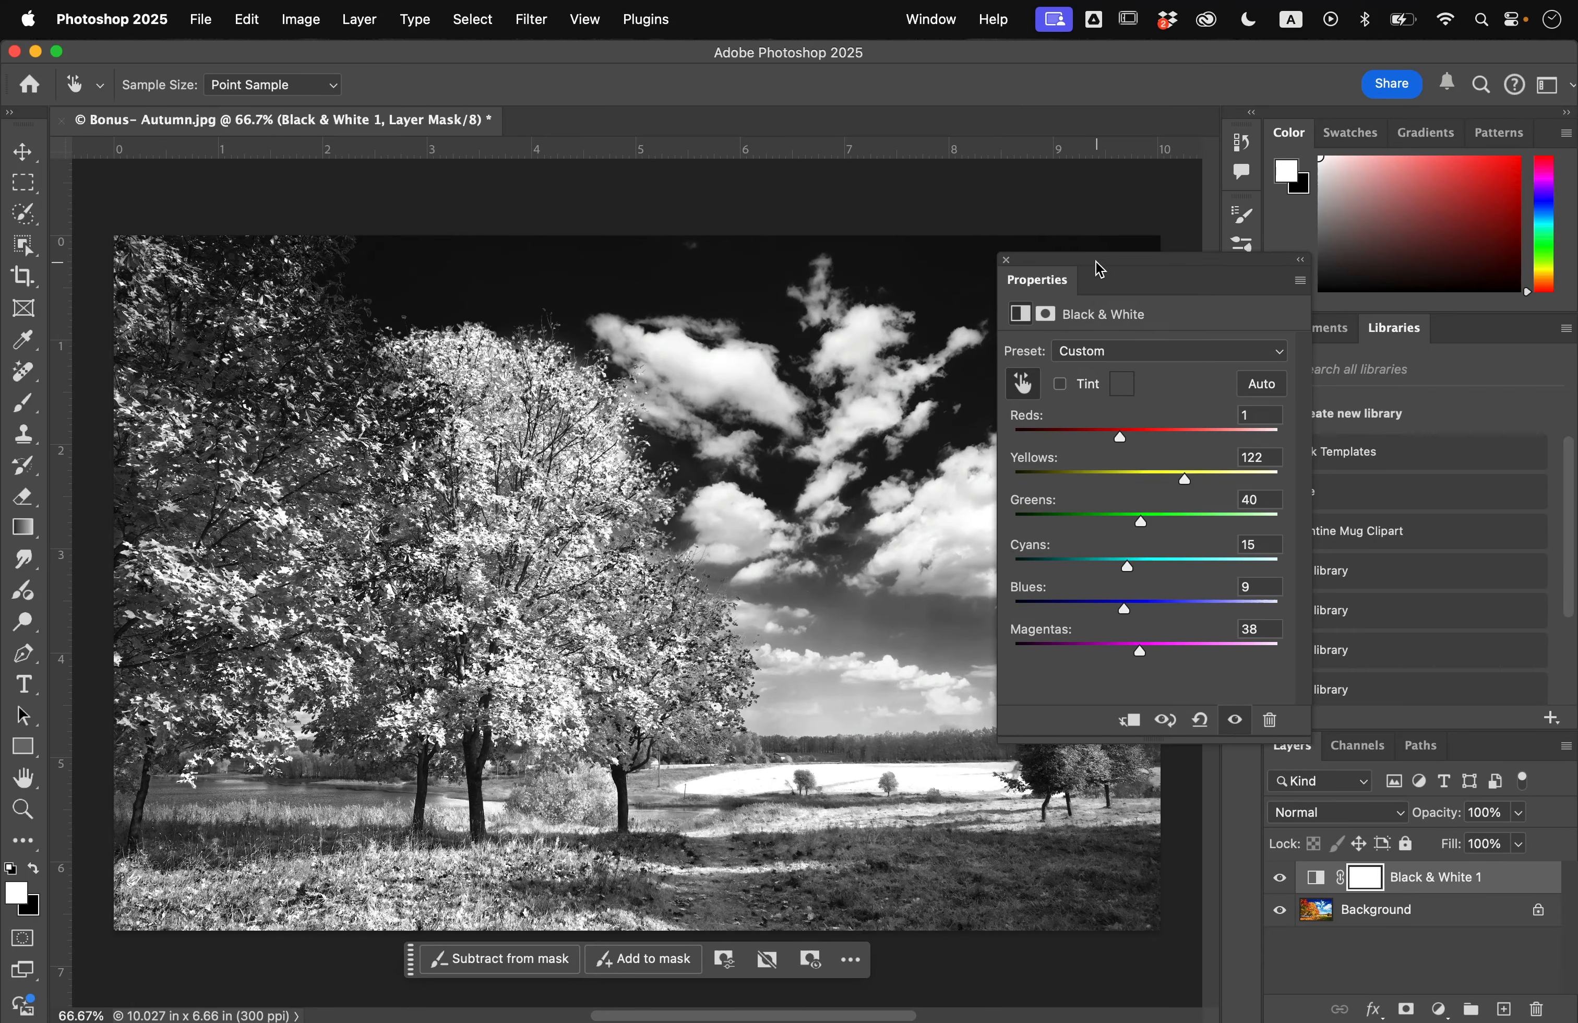
Enable Tint on the Black & White adjustment and choose a more saturated, slightly greenish pale yellow as the tint color.
{"action": "left_click_drag", "start_coordinate": [1099, 268], "coordinate": [1077, 337]}
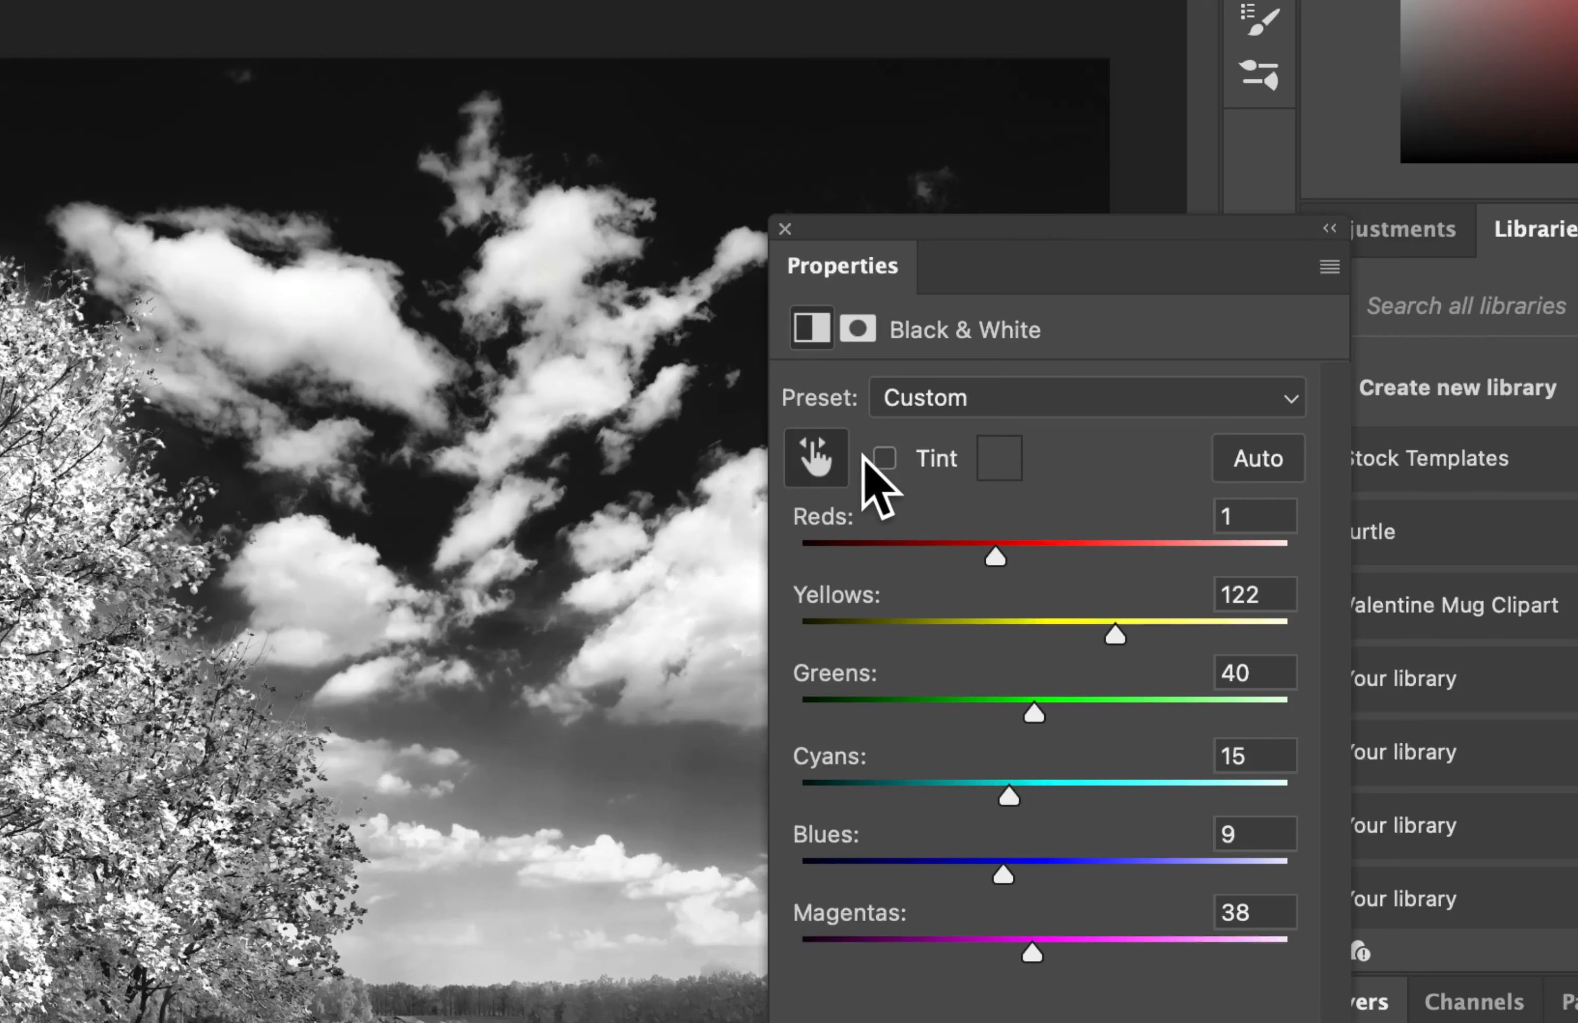
{"action": "left_click", "coordinate": [883, 458]}
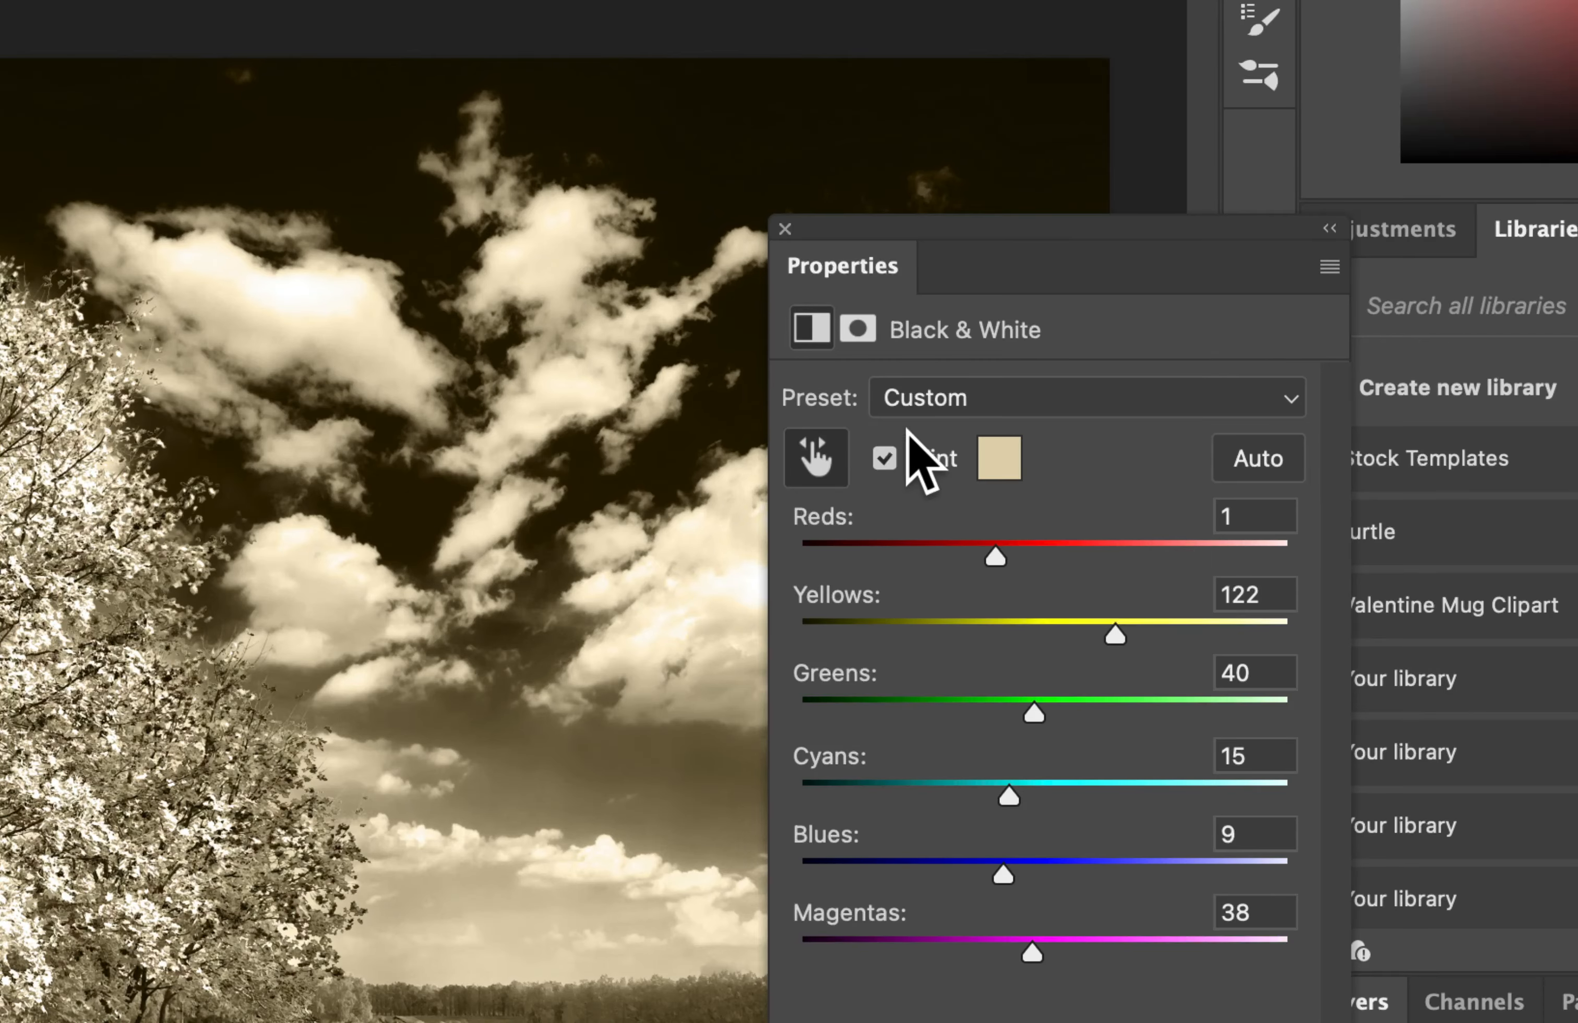
{"action": "left_click", "coordinate": [1001, 459]}
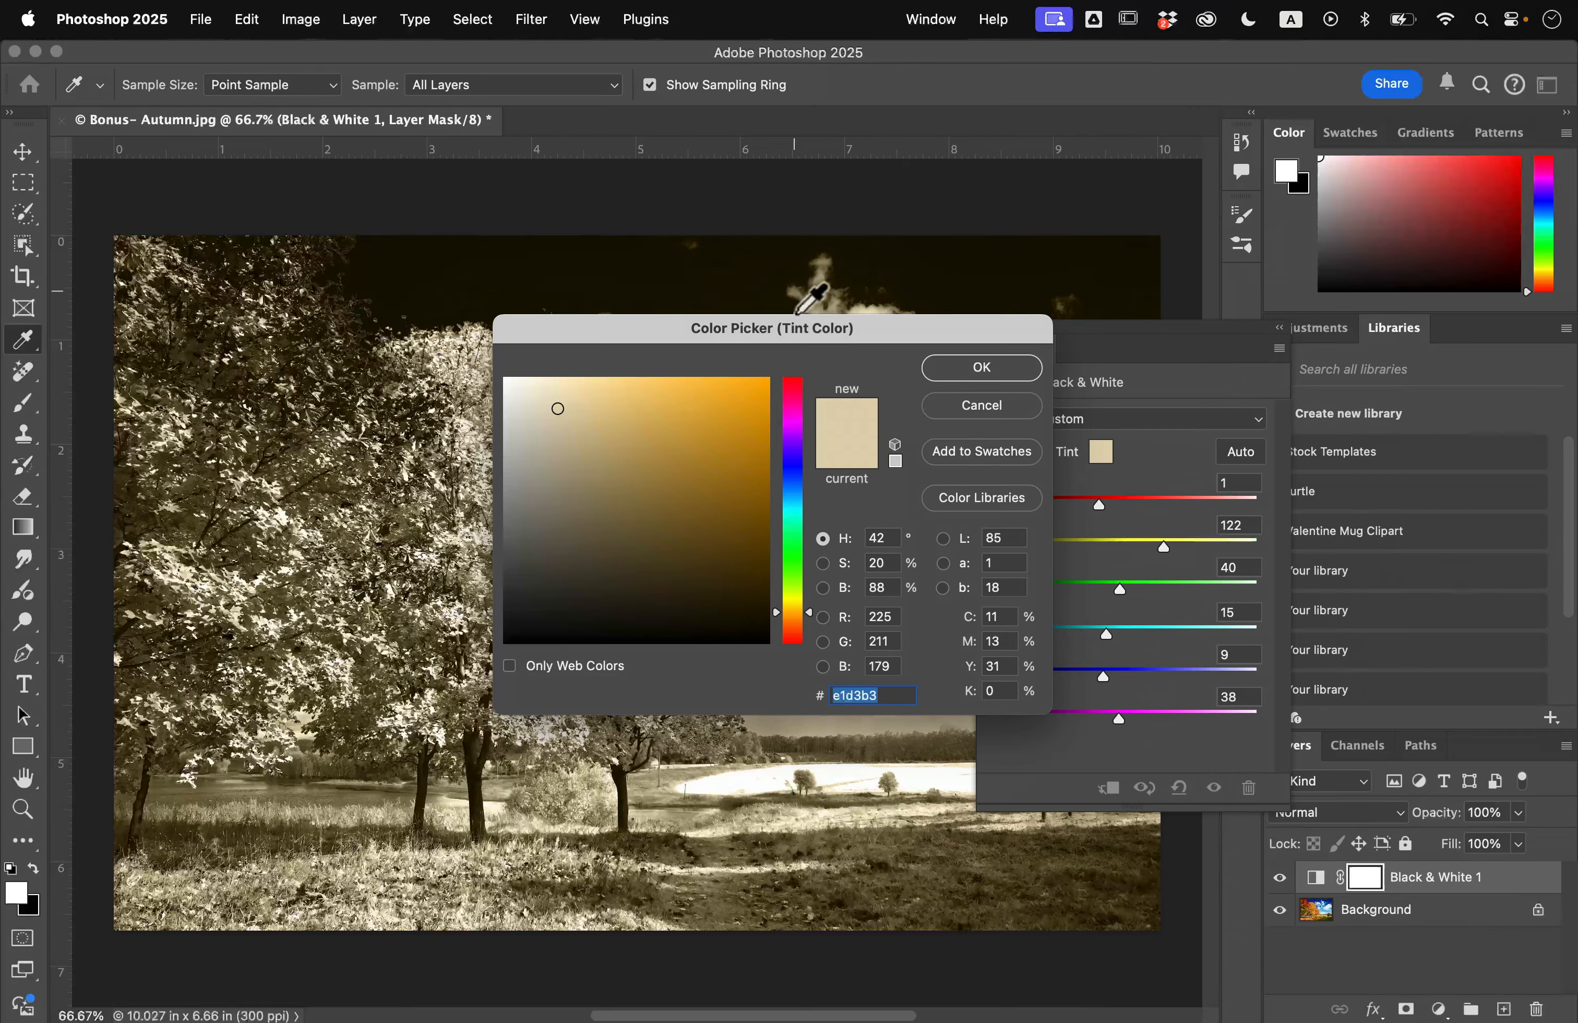
{"action": "left_click_drag", "start_coordinate": [797, 317], "coordinate": [1132, 356]}
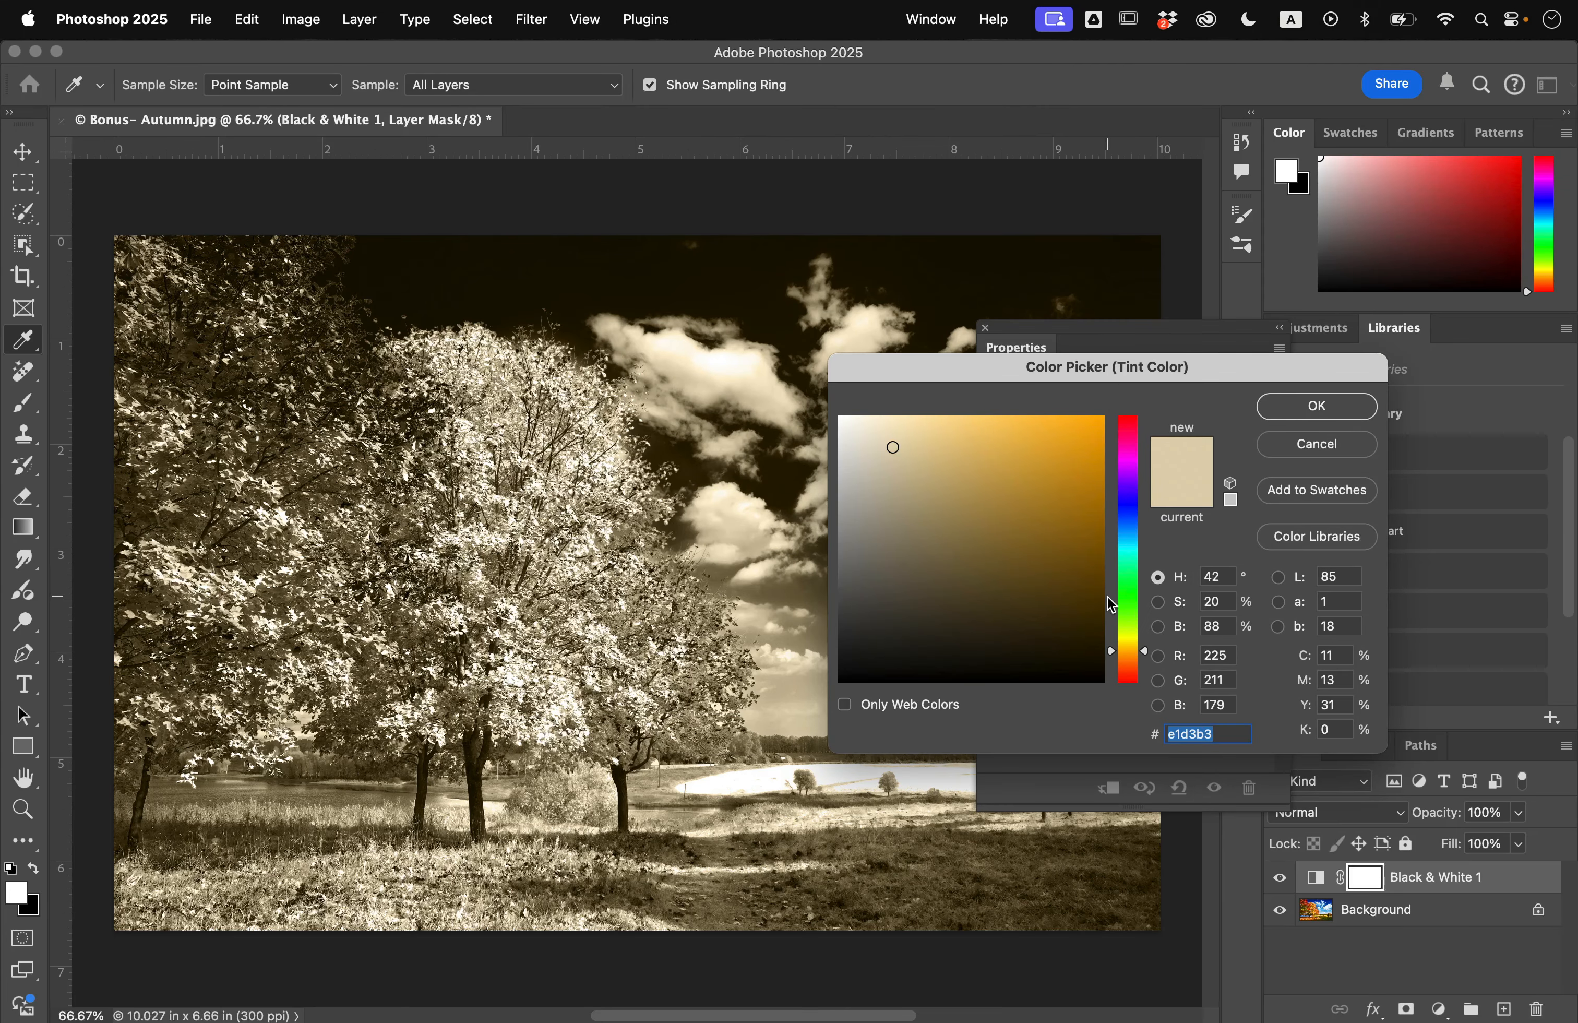
{"action": "left_click", "coordinate": [928, 478]}
{"action": "mouse_move", "coordinate": [928, 478]}
{"action": "left_mouse_down"}
{"action": "mouse_move", "coordinate": [949, 508]}
{"action": "mouse_move", "coordinate": [951, 449]}
{"action": "mouse_move", "coordinate": [913, 441]}
{"action": "left_mouse_up"}
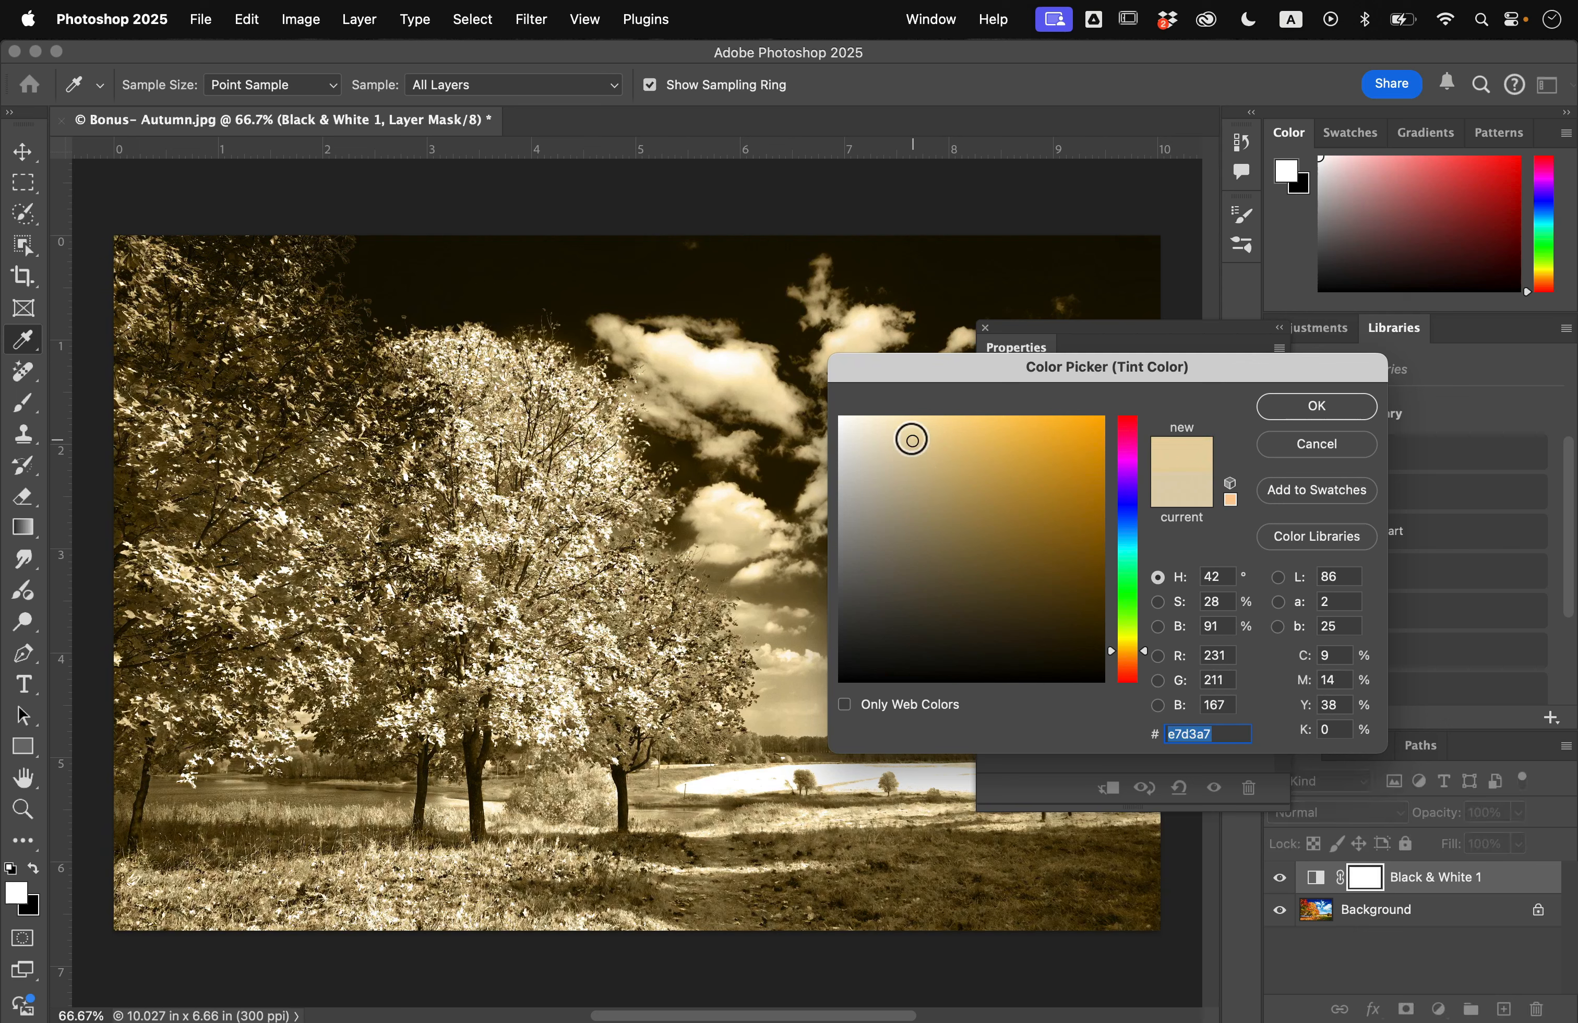
{"action": "mouse_move", "coordinate": [1133, 645]}
{"action": "left_mouse_down"}
{"action": "mouse_move", "coordinate": [1133, 577]}
{"action": "mouse_move", "coordinate": [1135, 645]}
{"action": "left_mouse_up"}
{"action": "left_click", "coordinate": [1317, 406]}
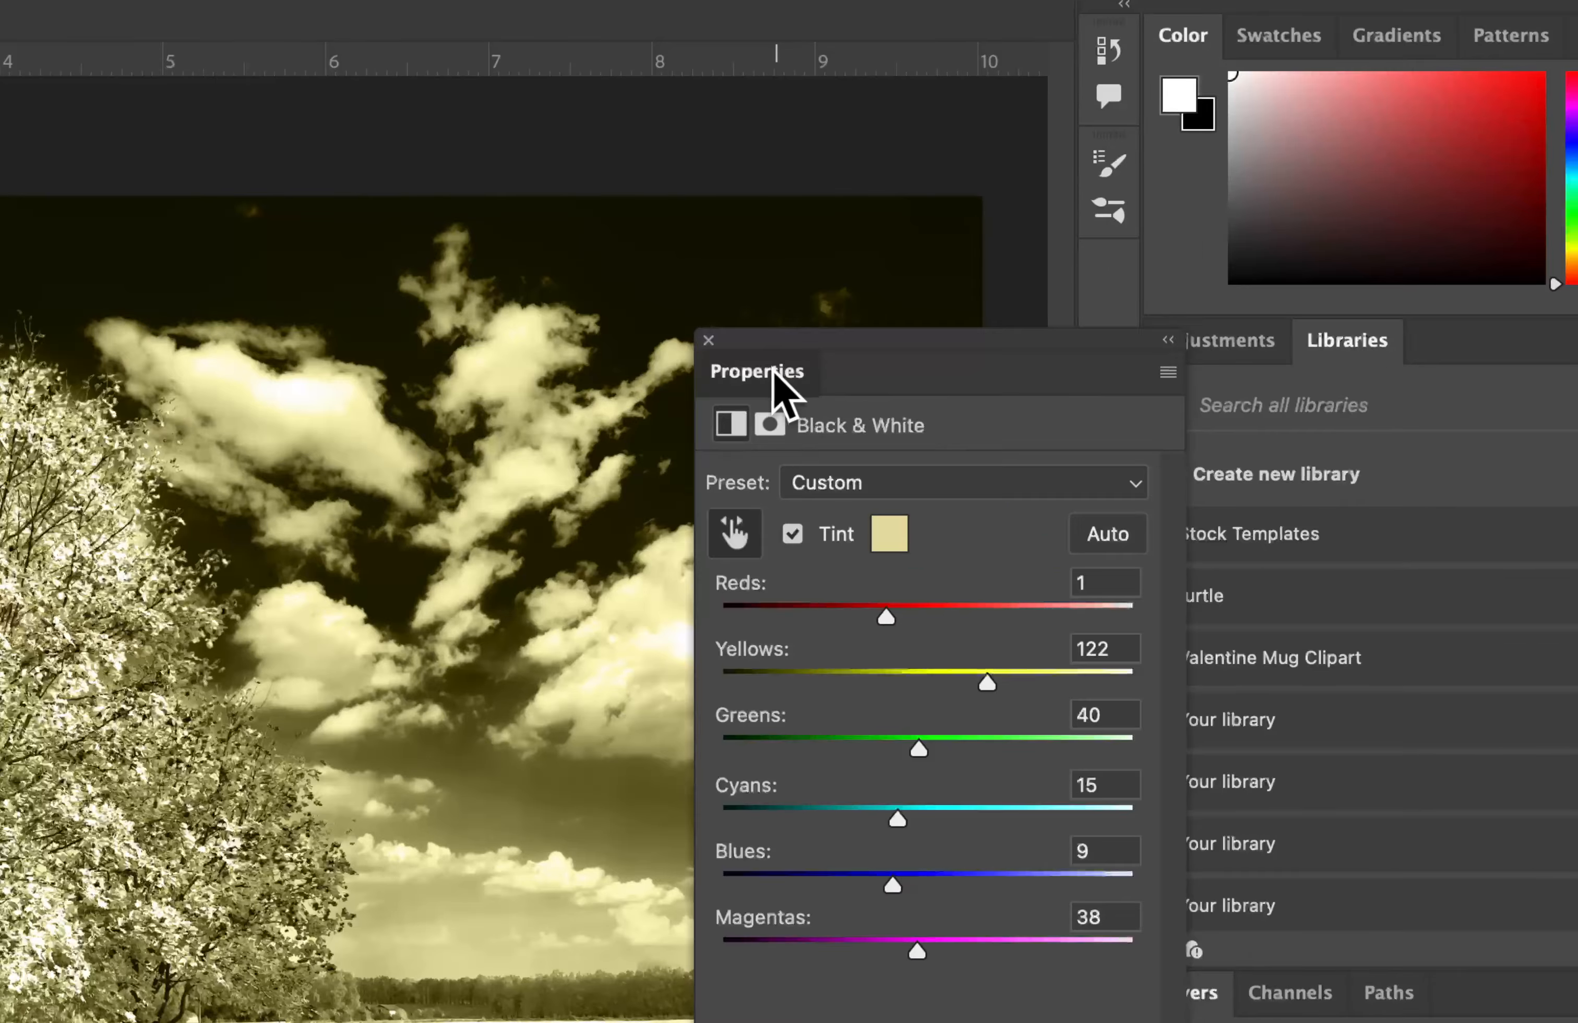
Dock the Properties panel back in its group and flatten the image into a single layer.
{"action": "left_click_drag", "start_coordinate": [1029, 354], "coordinate": [1275, 352]}
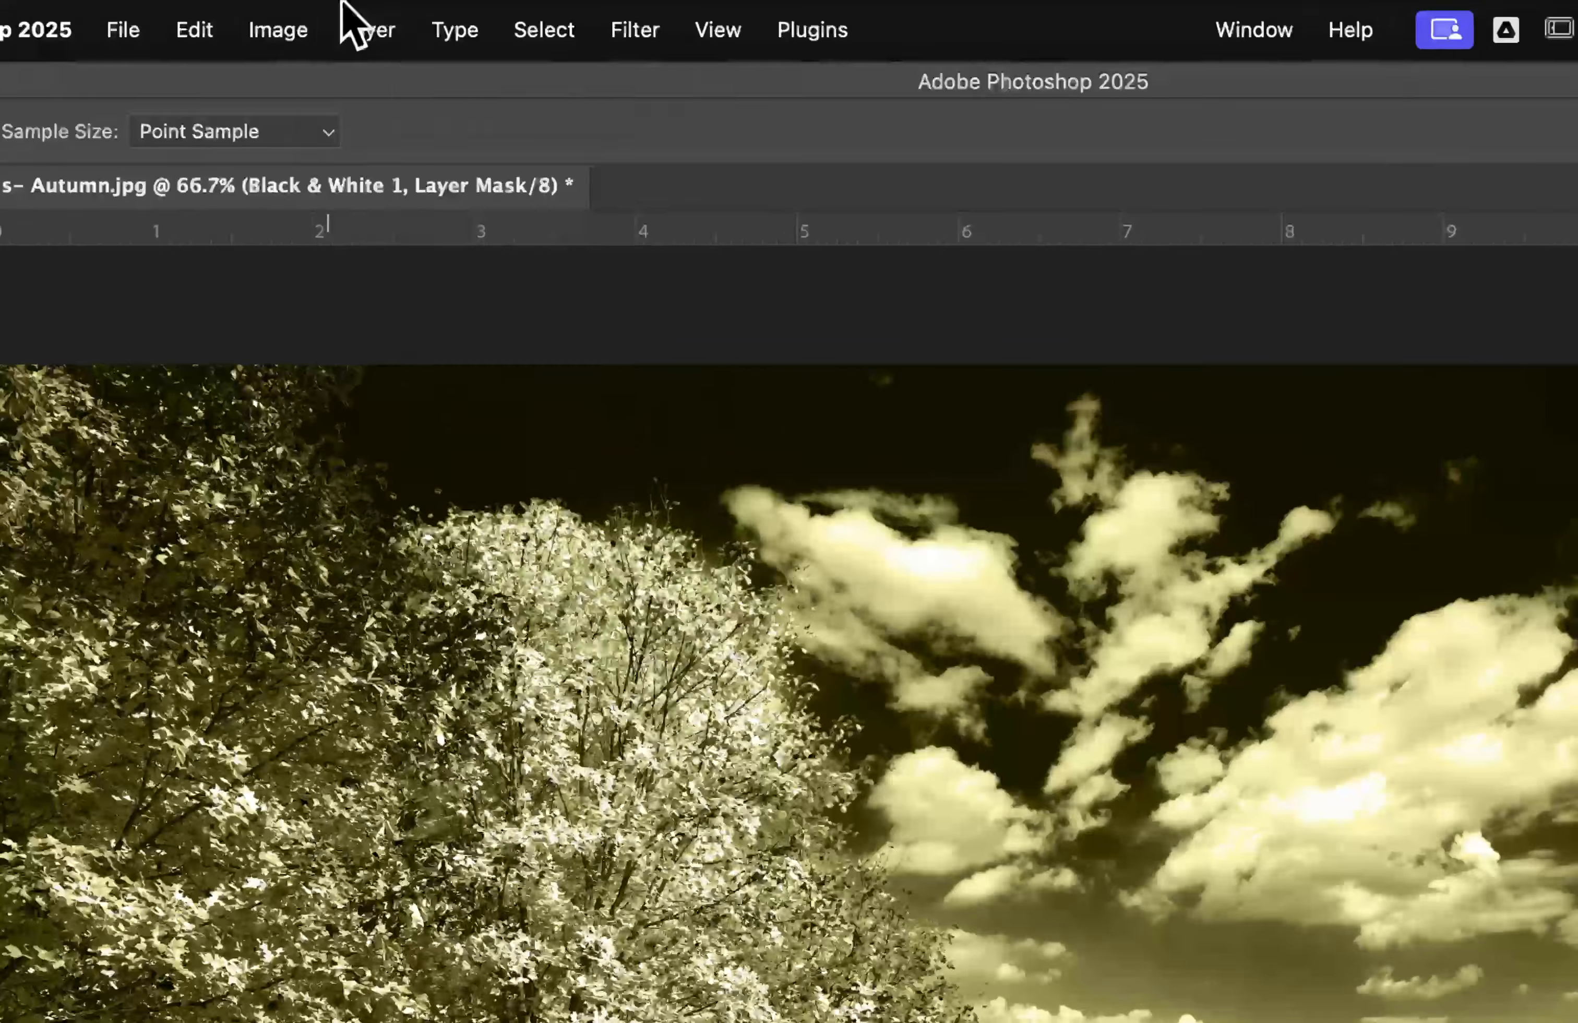
{"action": "left_click", "coordinate": [351, 15]}
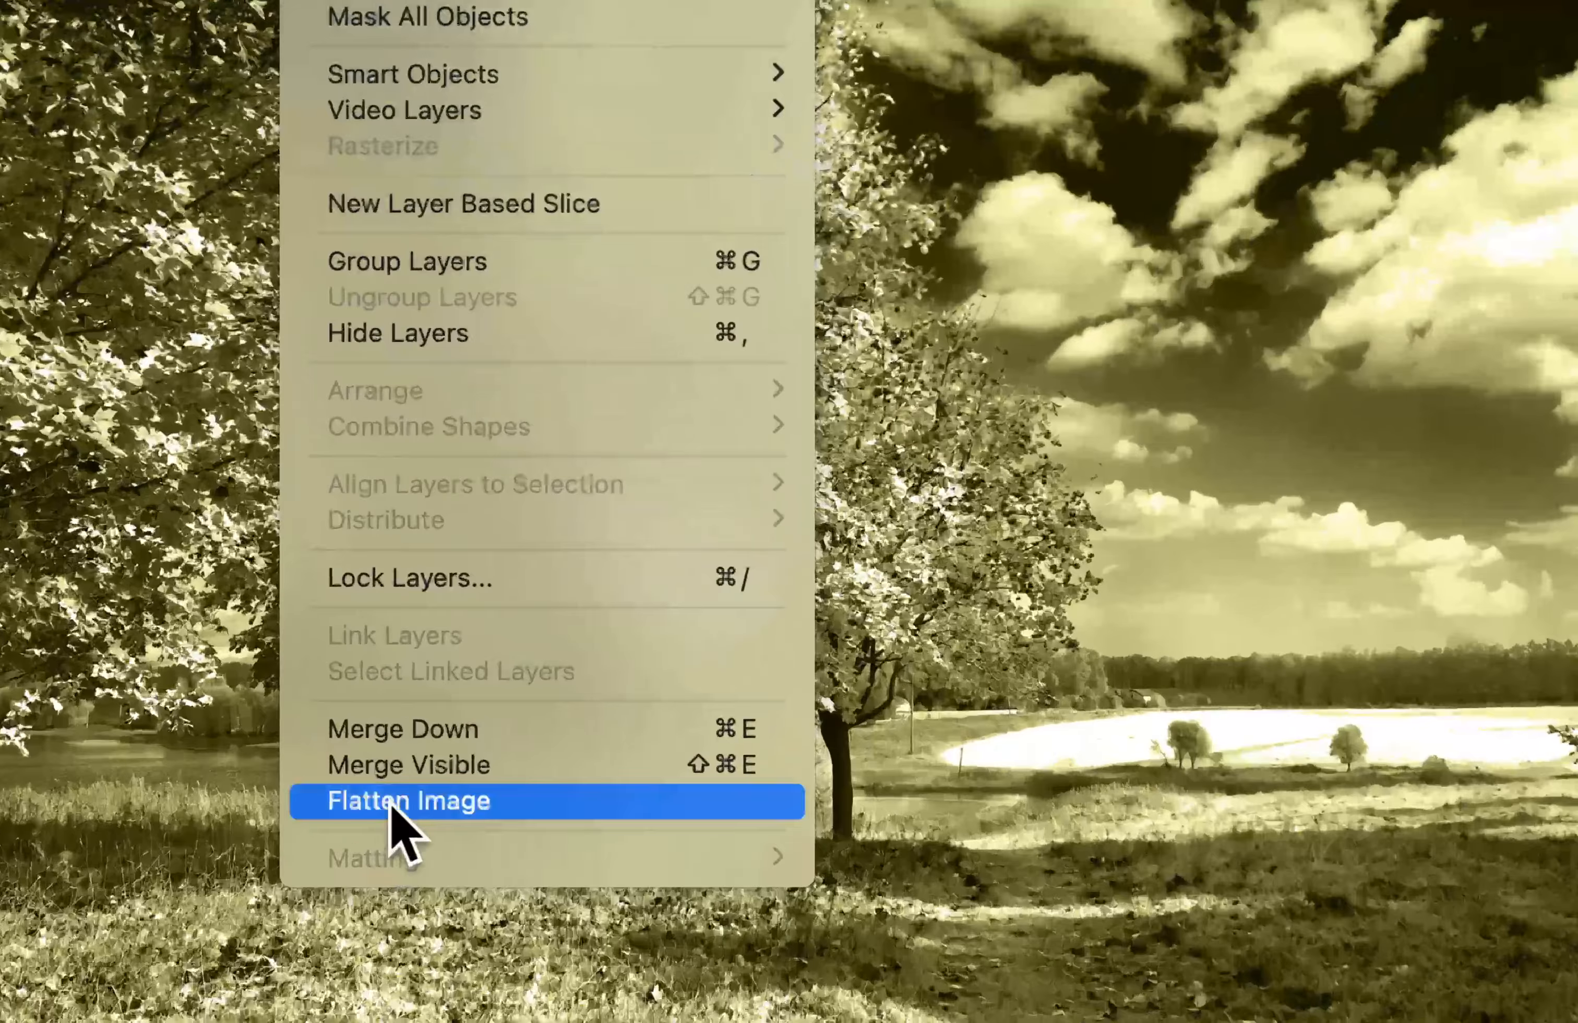
{"action": "left_click", "coordinate": [392, 811]}
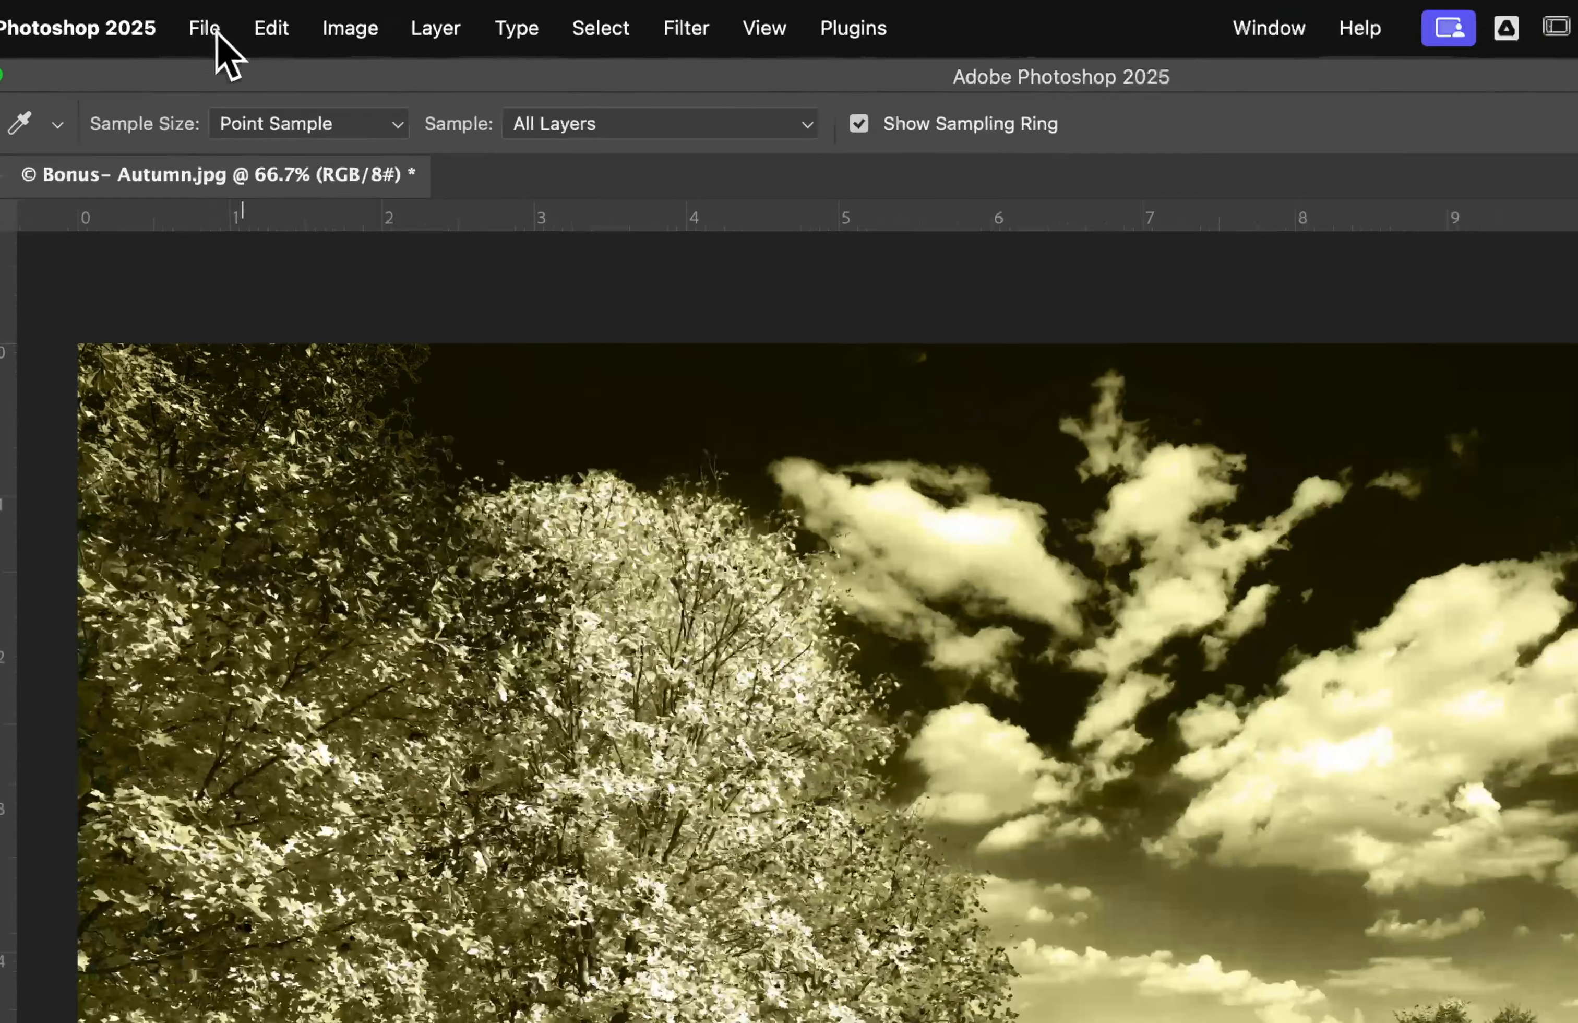
Save the flattened image under an edited file name in the Lesson02 folder as a JPEG with quality 12 (Maximum) and Baseline ("Standard").
{"action": "left_click", "coordinate": [200, 20]}
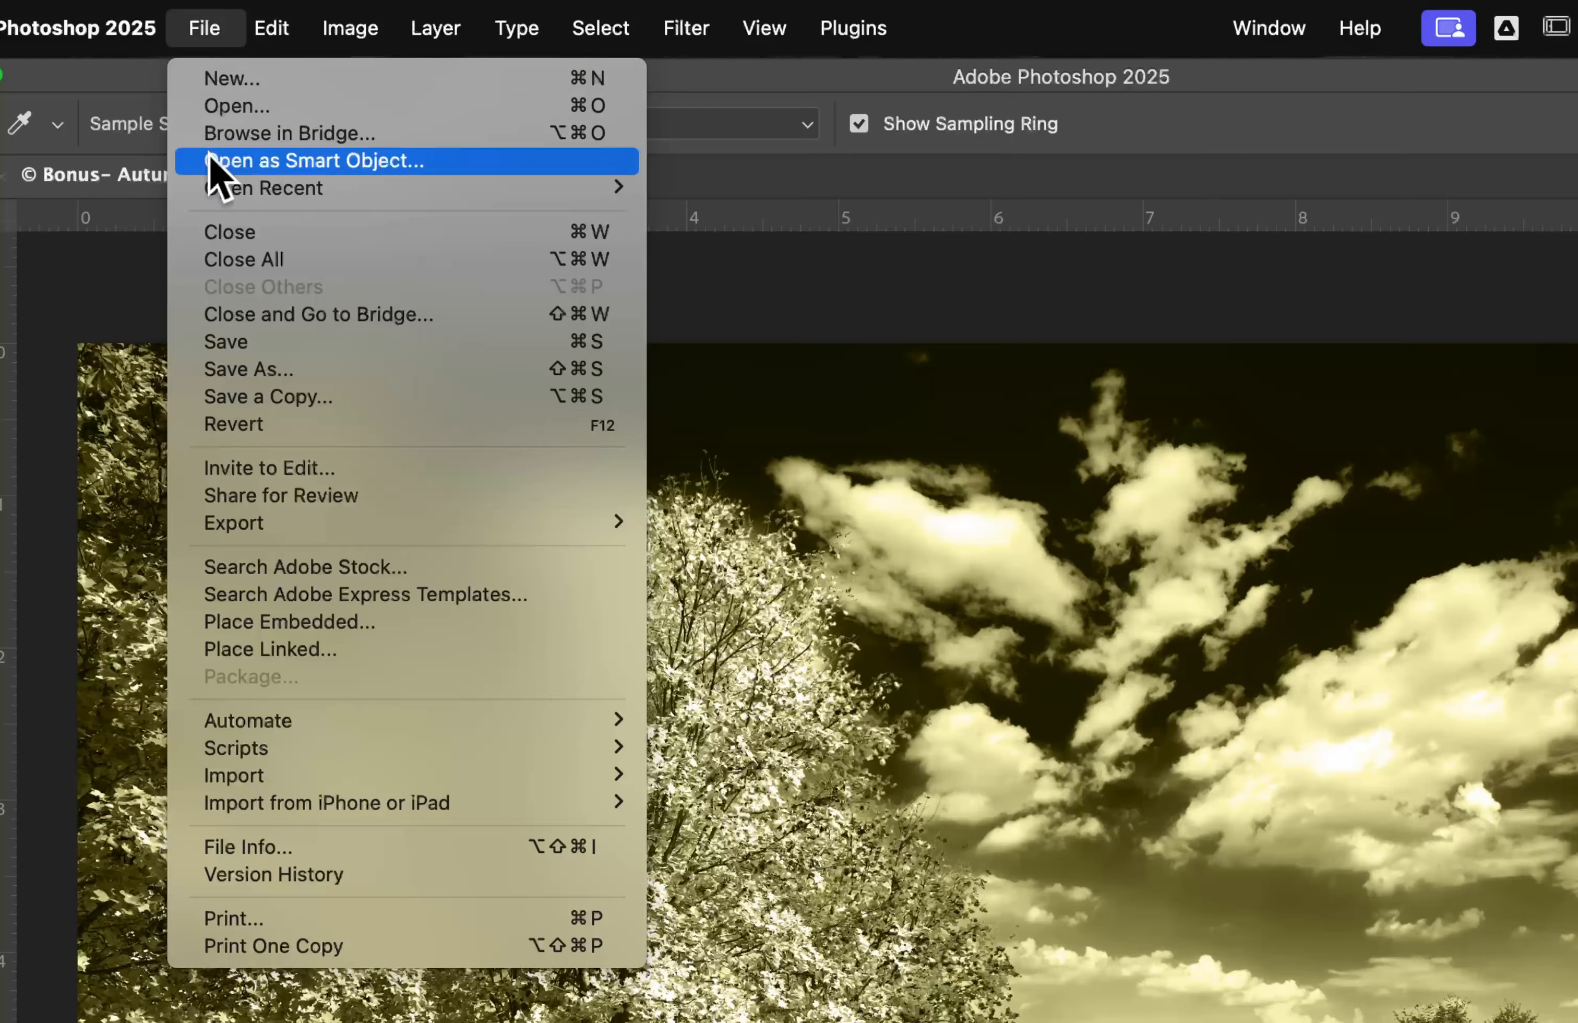
{"action": "left_click", "coordinate": [320, 388]}
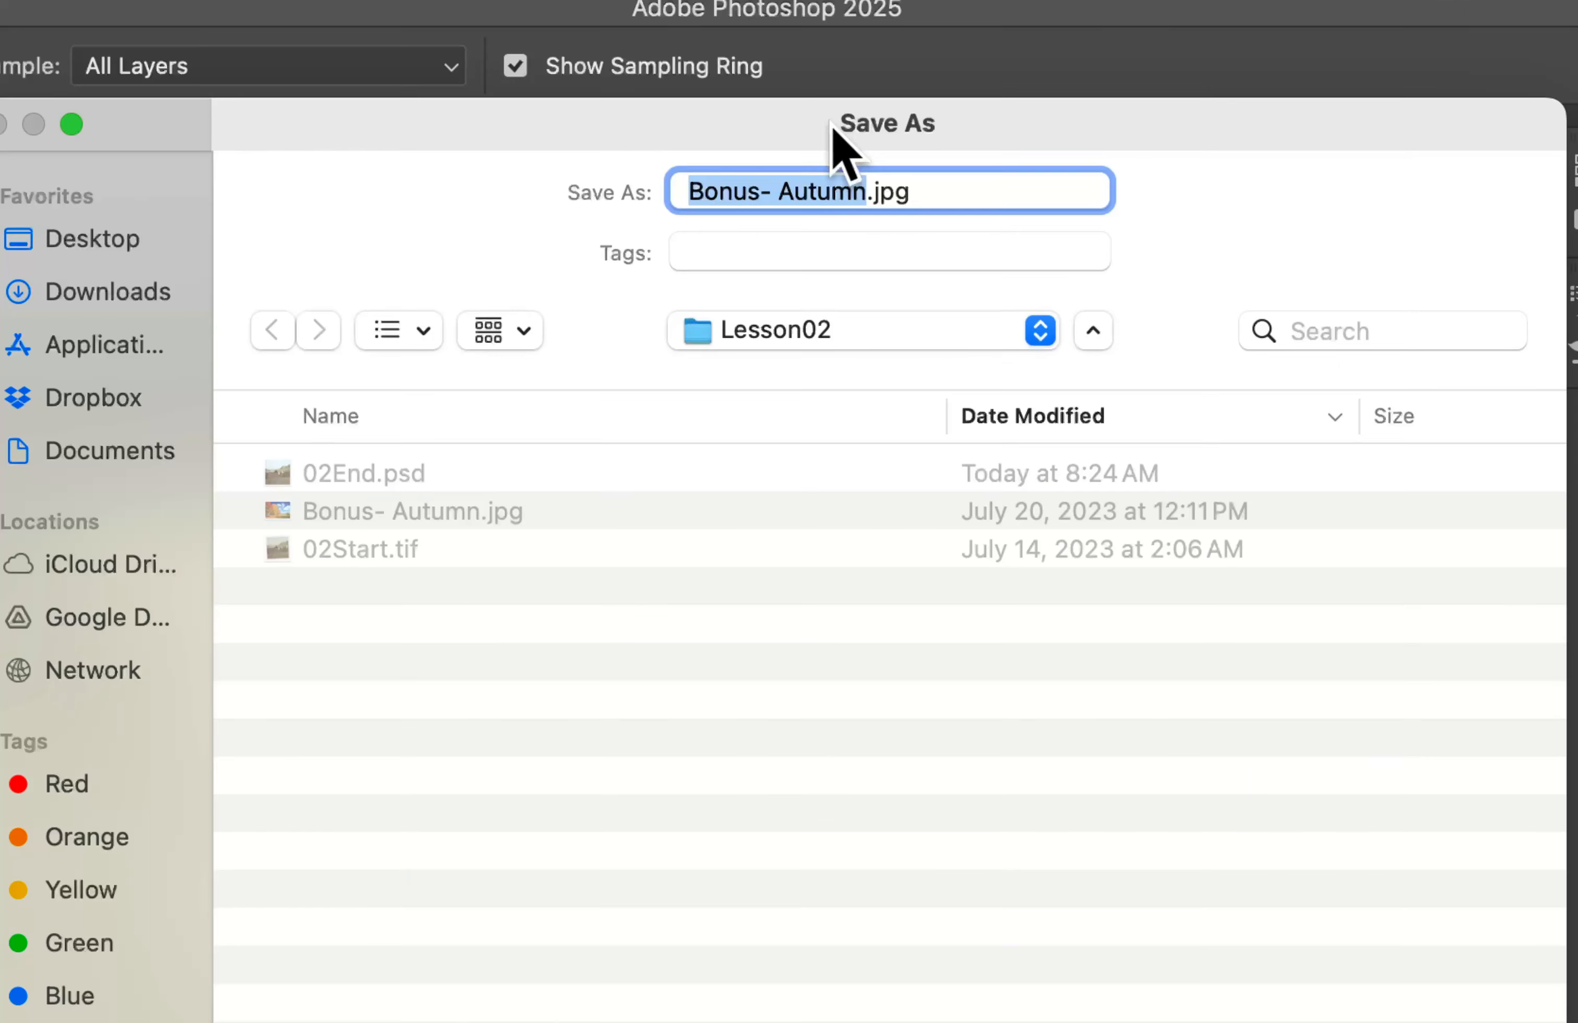
{"action": "key", "text": "Left"}
{"action": "type", "text": "ey"}
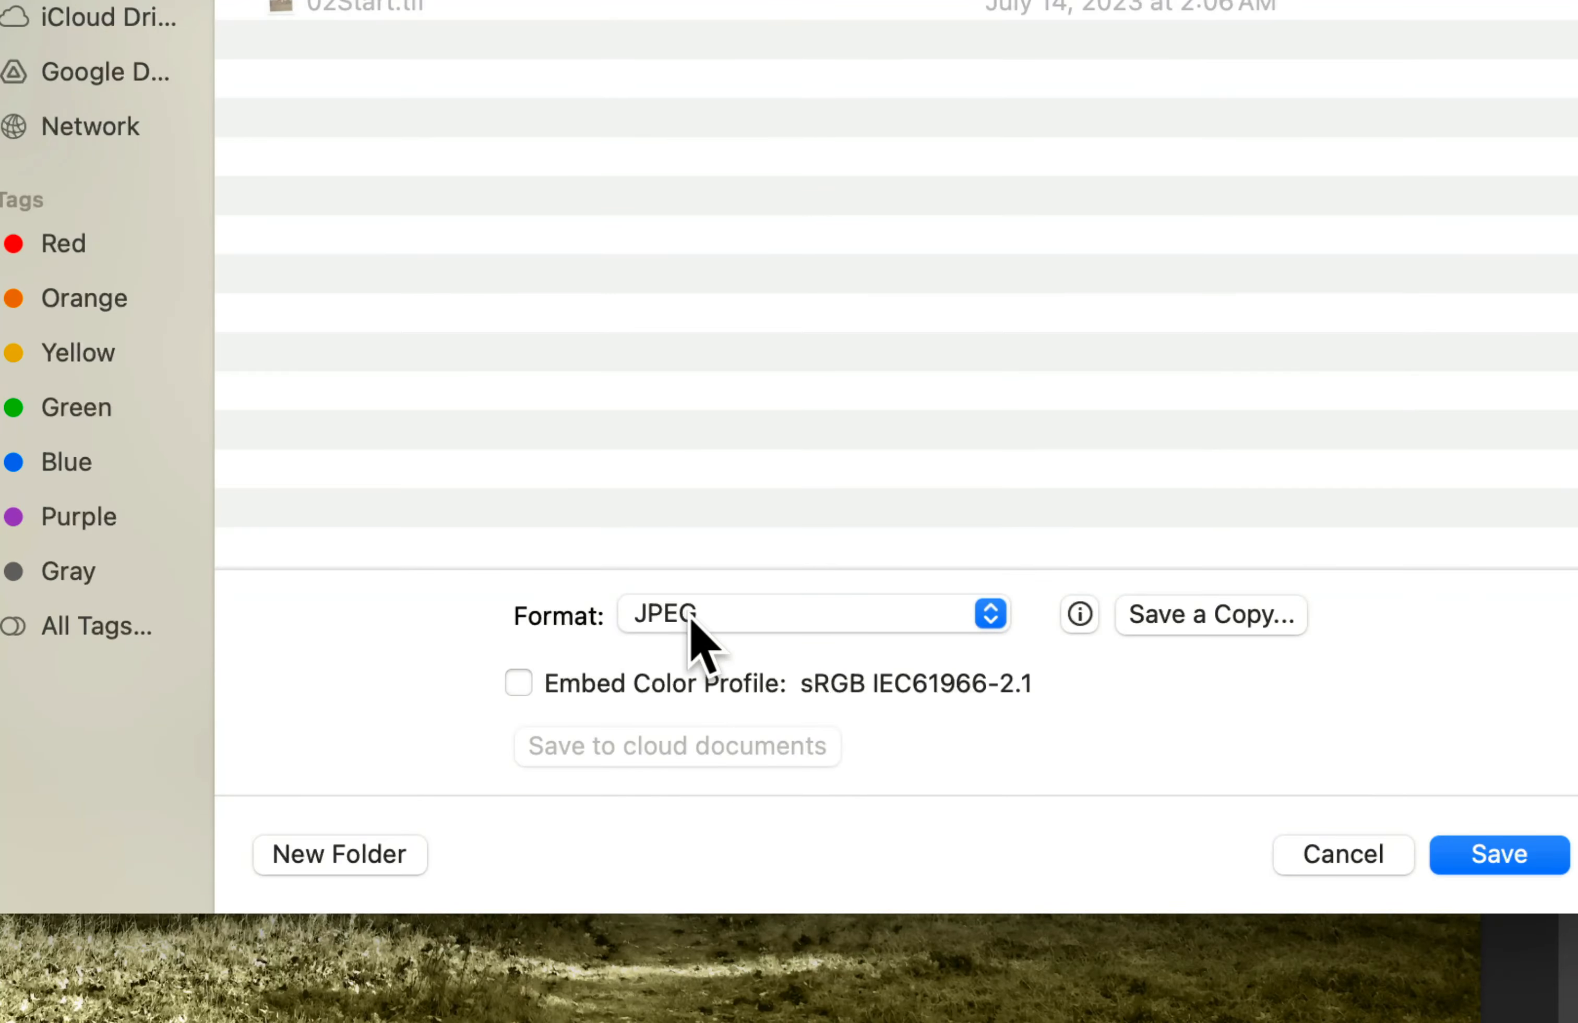
{"action": "left_click", "coordinate": [690, 618]}
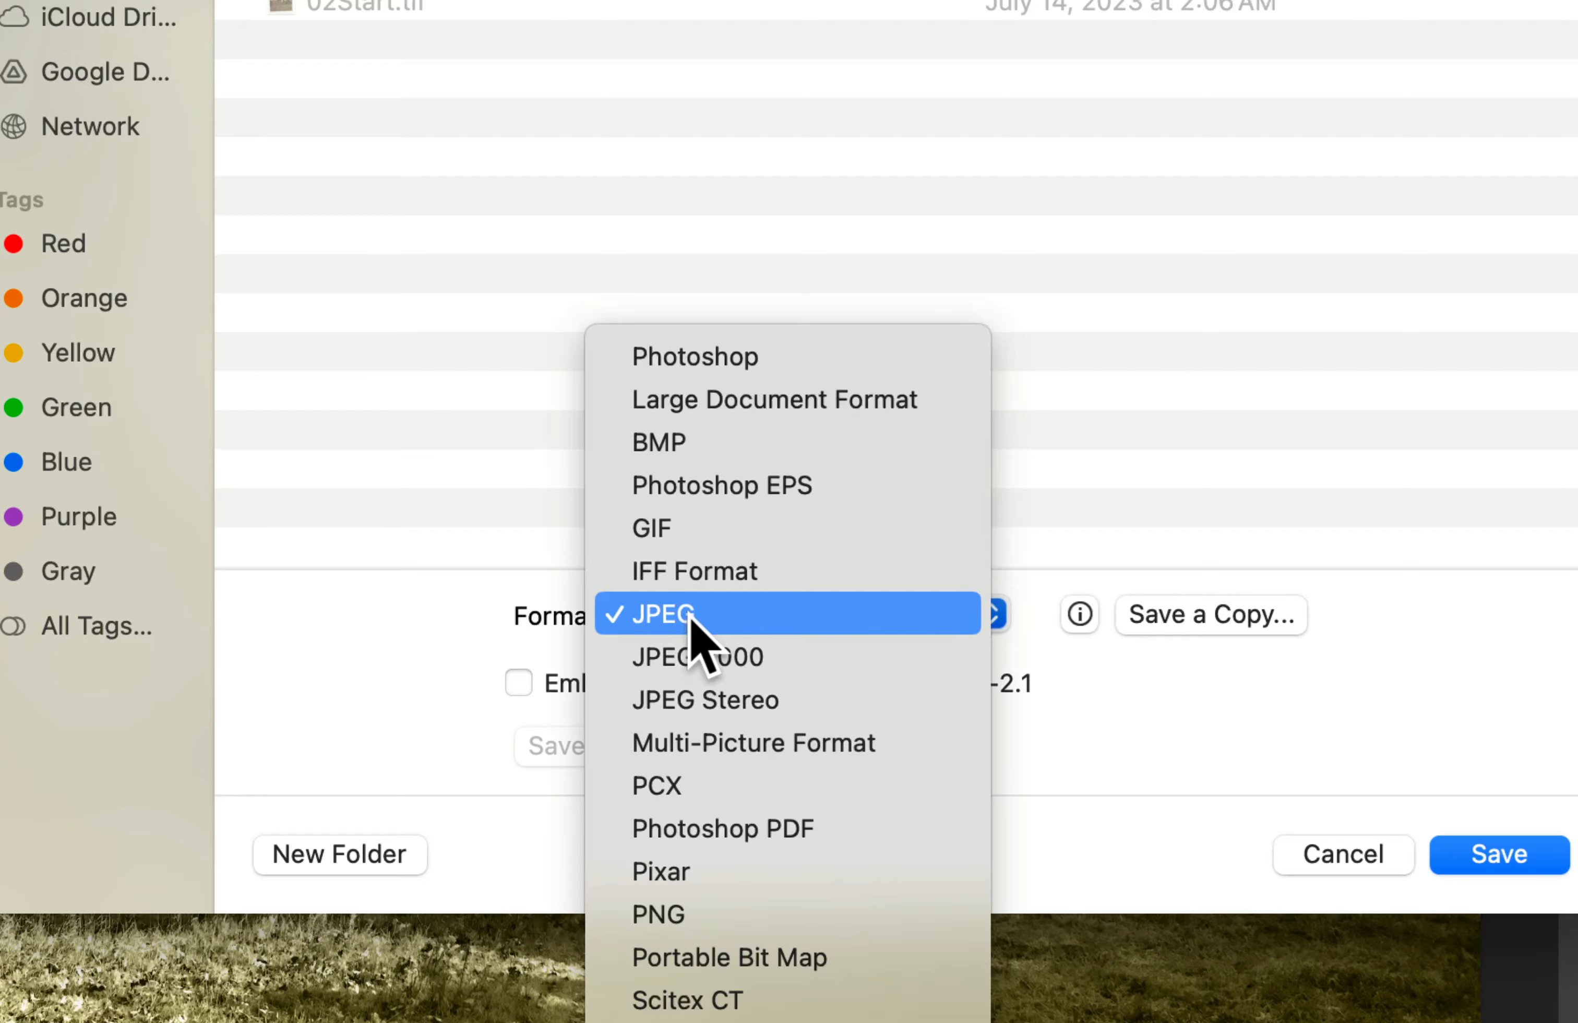
{"action": "left_click", "coordinate": [705, 614]}
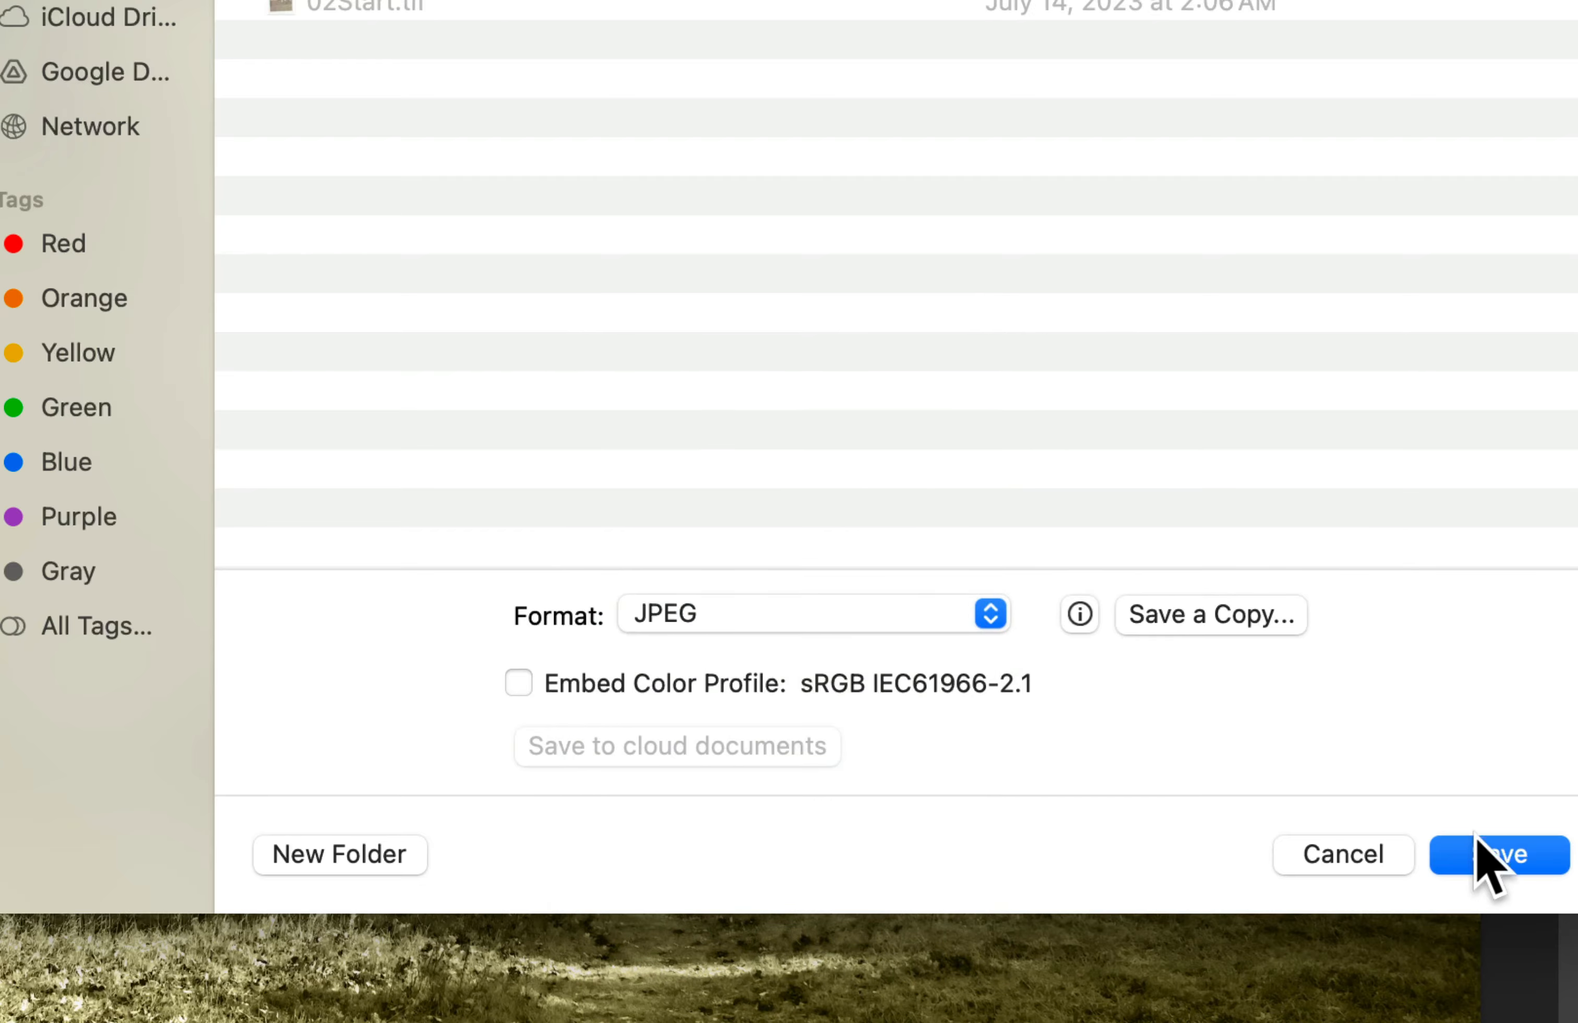
{"action": "left_click", "coordinate": [1485, 855]}
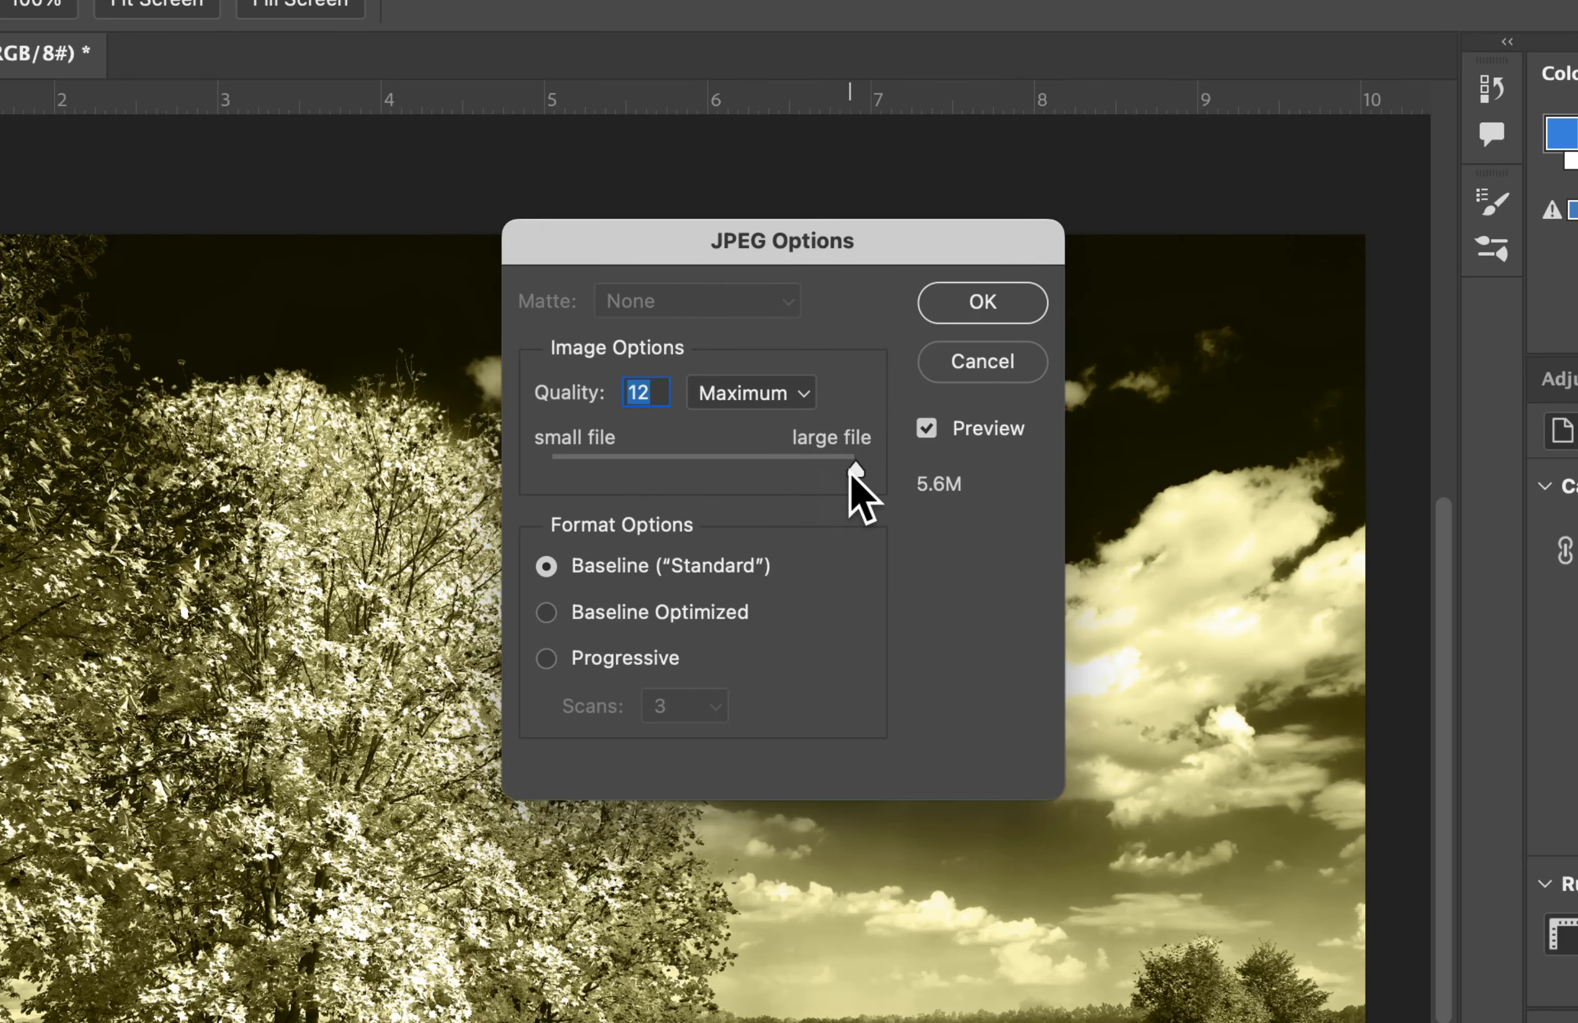
{"action": "left_click", "coordinate": [986, 305]}
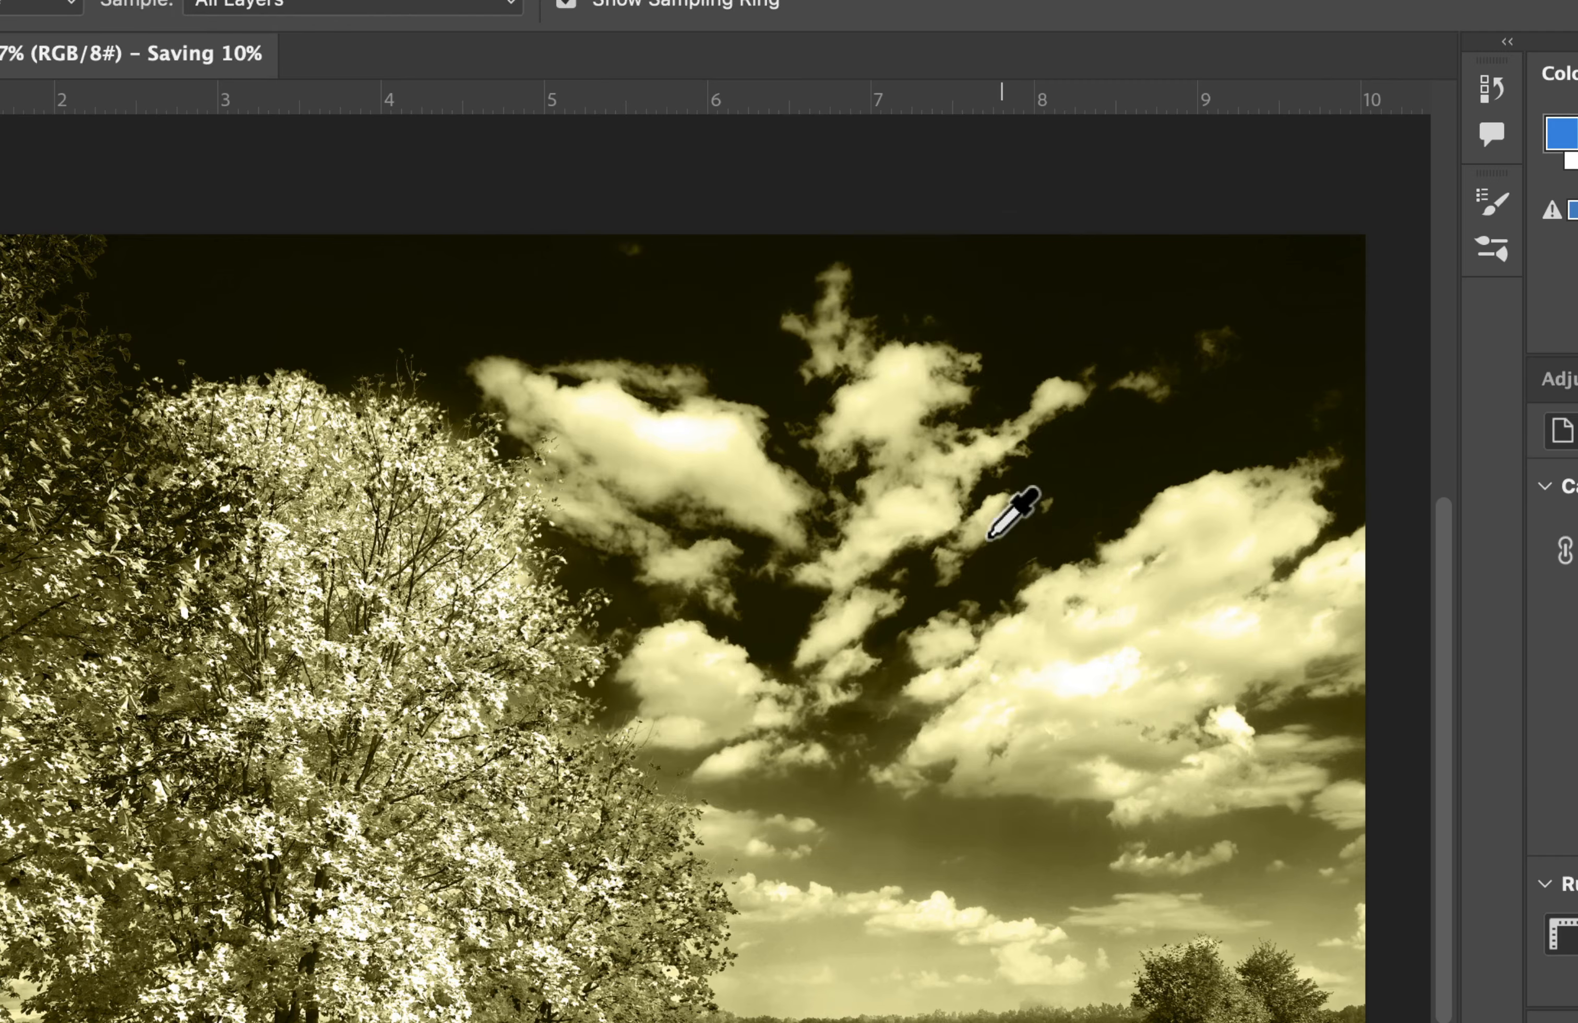